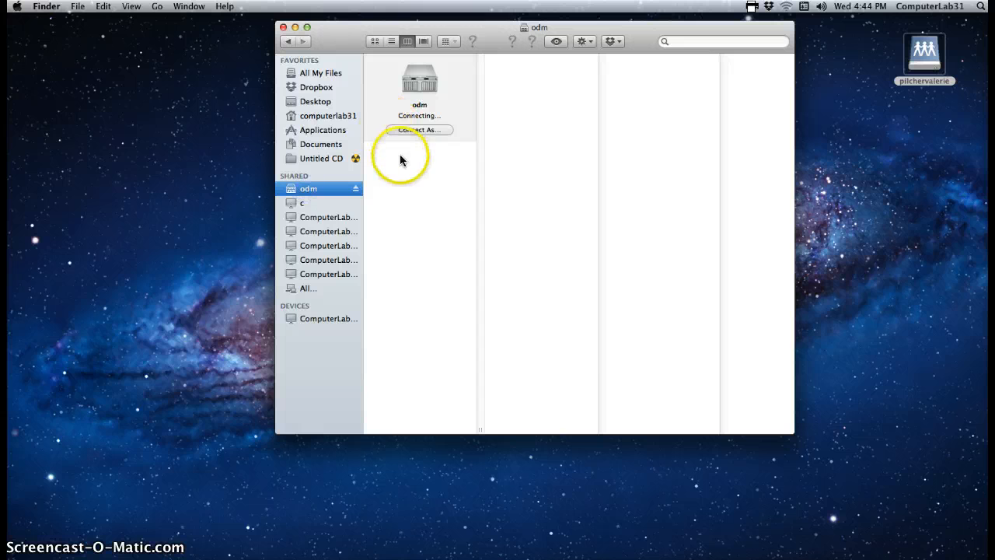
Open the artist practice Pages document from the Art folder on the home server share
click(403, 158)
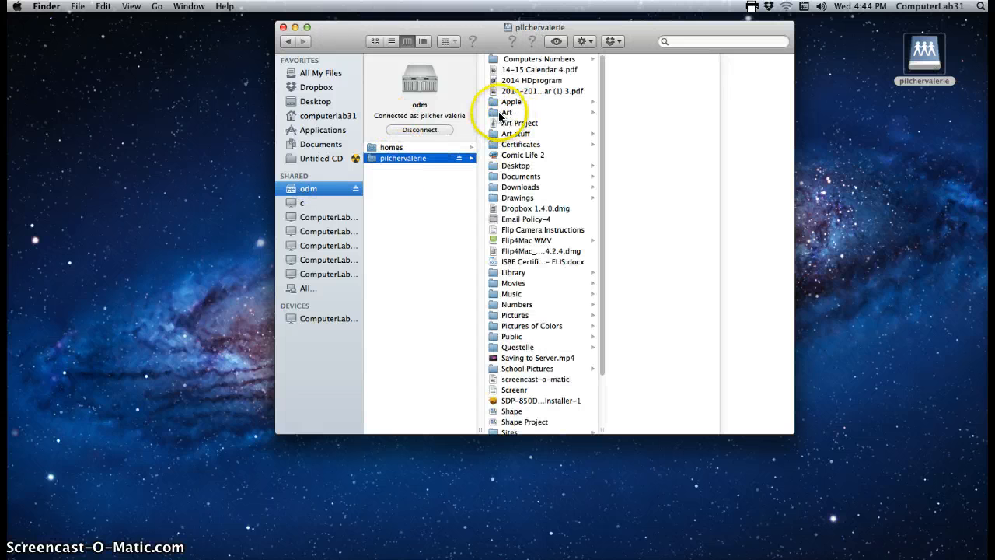
click(507, 113)
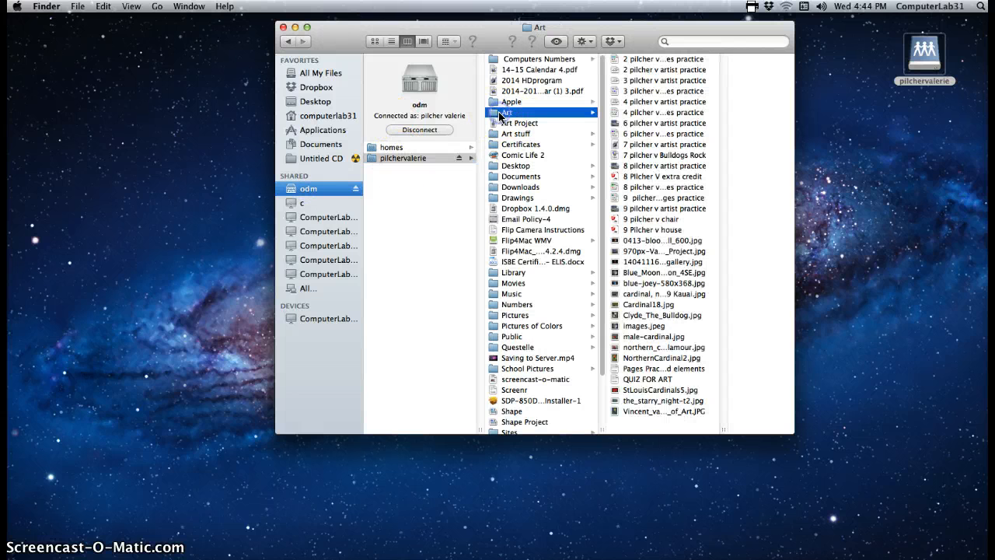
double_click(654, 144)
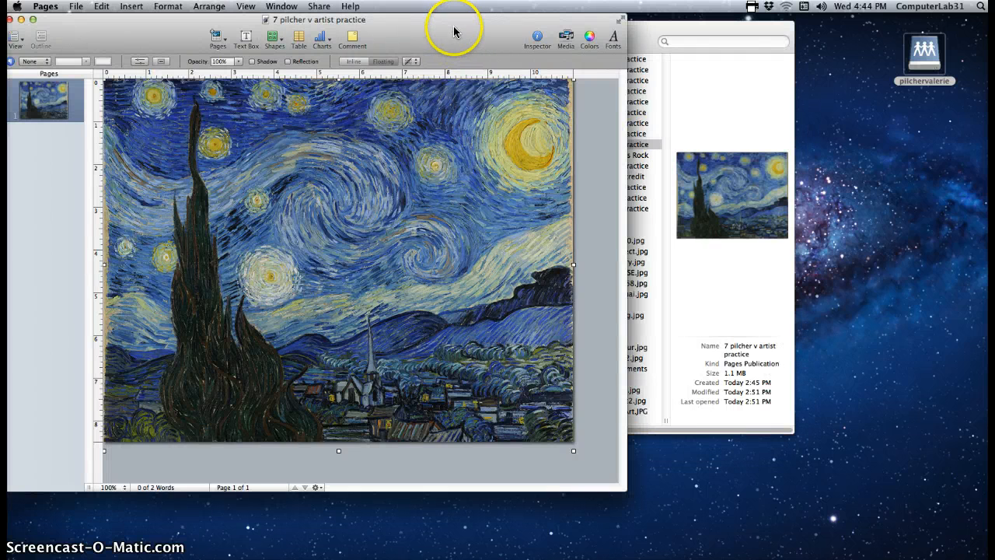
Move the document window right and nudge the Starry Night painting slightly left
drag(458, 29, 573, 29)
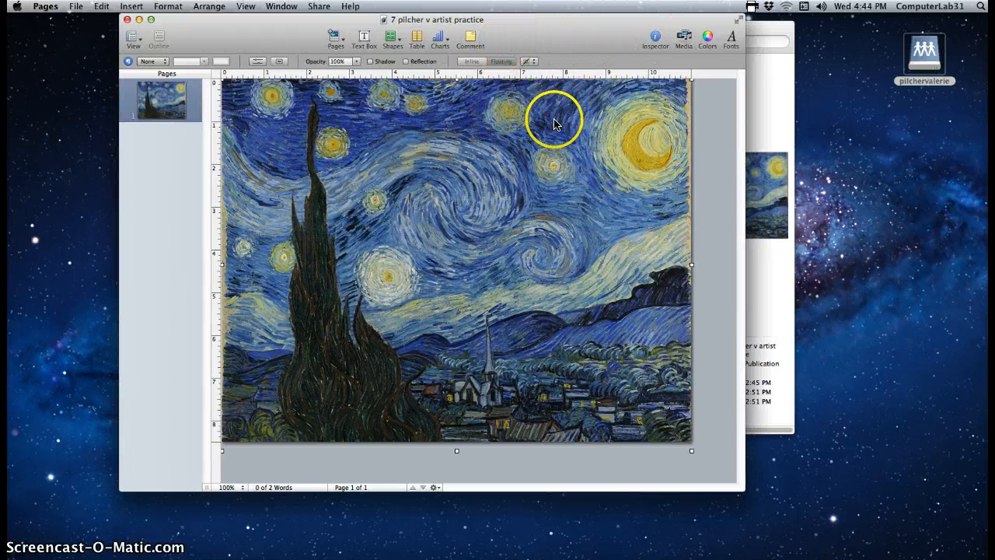
mouse_move(573, 189)
mouse_down()
mouse_move(389, 179)
mouse_move(576, 182)
mouse_up()
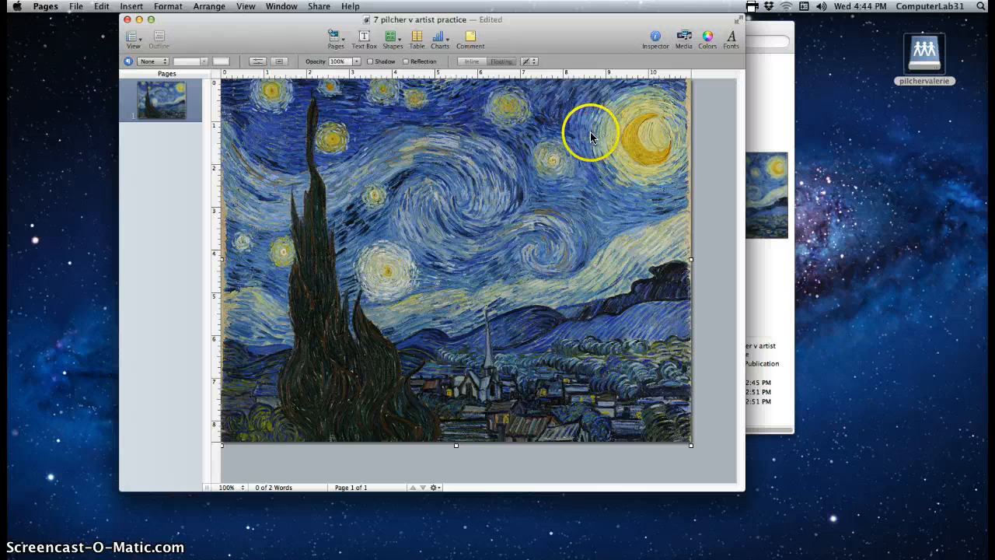
click(394, 40)
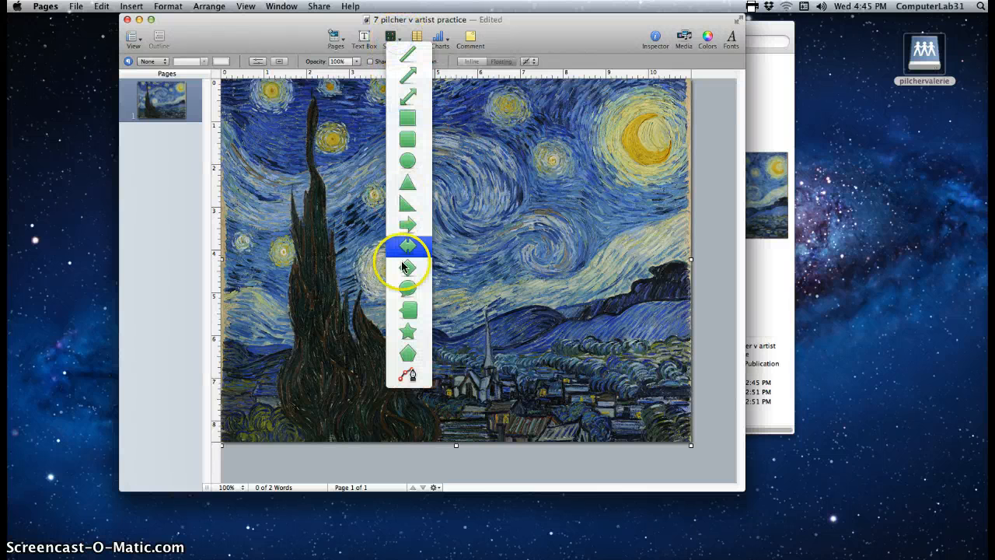
click(390, 40)
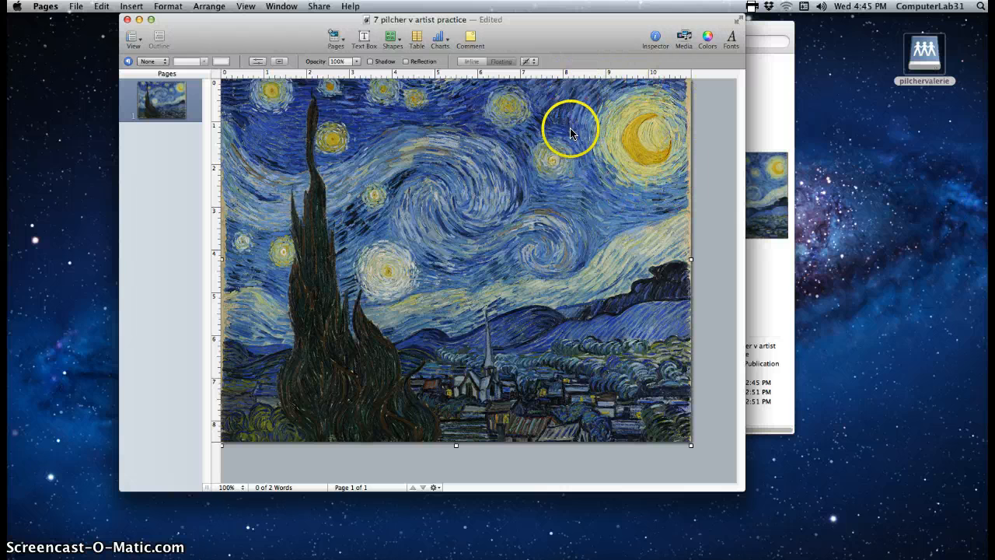
Zoom the page to 300% and scroll right to the painting's yellow crescent moon
click(230, 488)
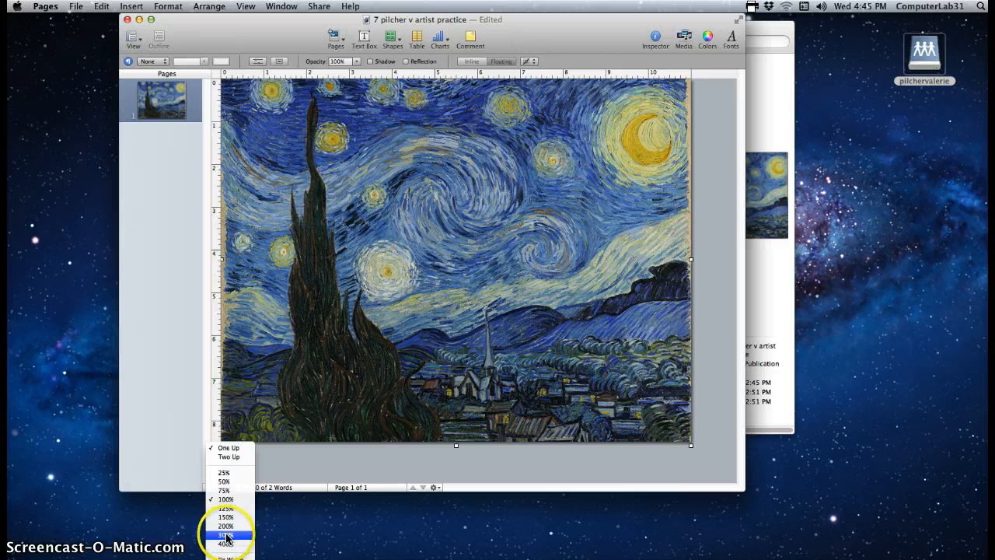
click(226, 537)
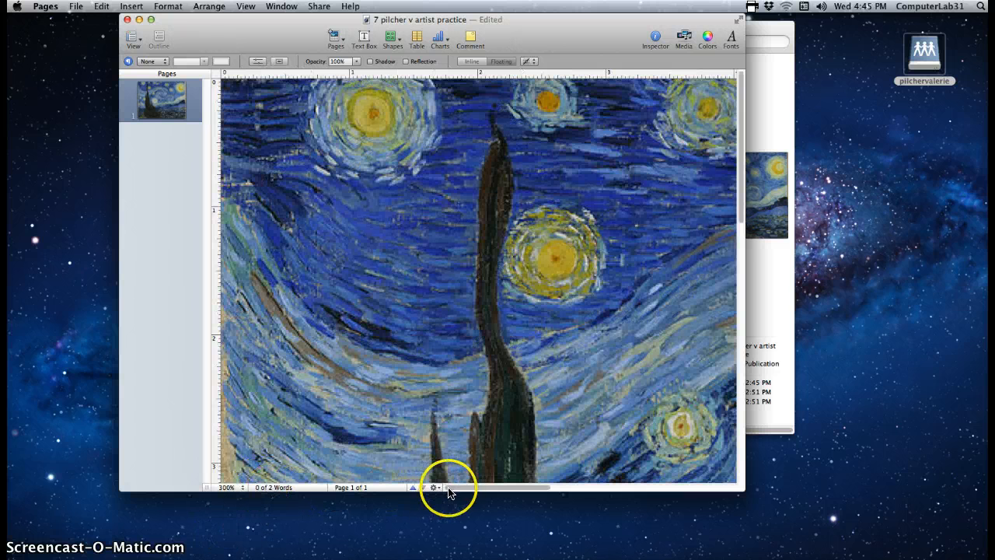
drag(451, 490, 642, 484)
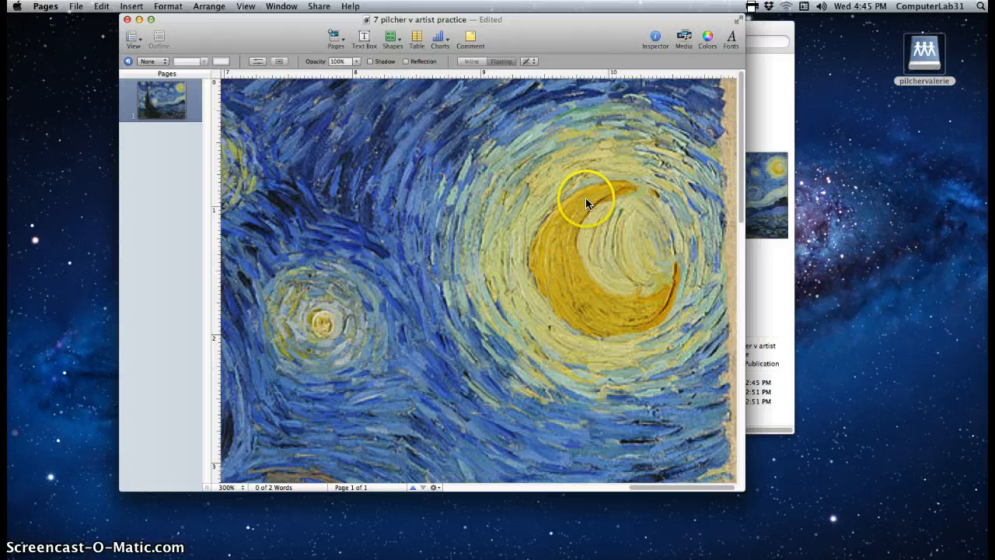
click(390, 38)
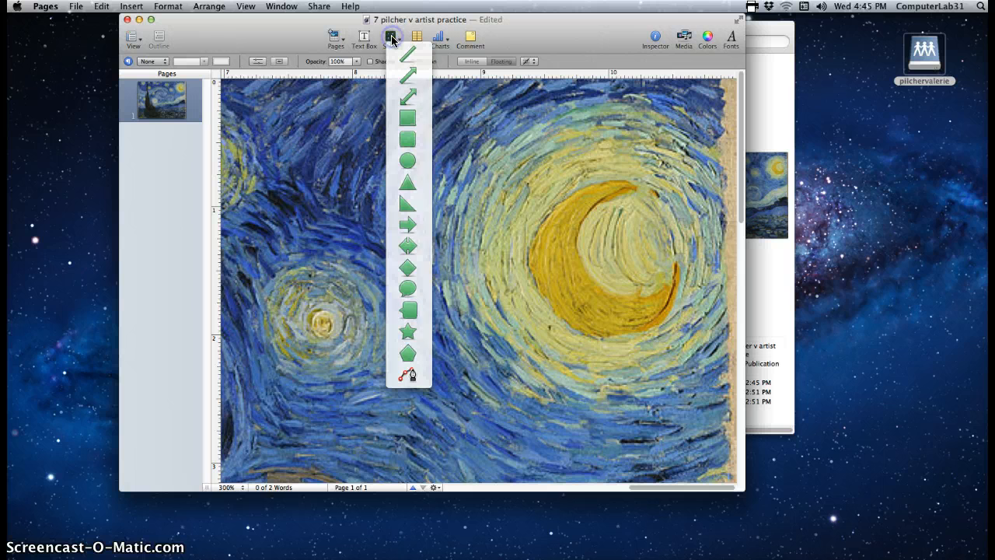
Pick the freeform point-by-point drawing tool from the Shapes menu
click(392, 38)
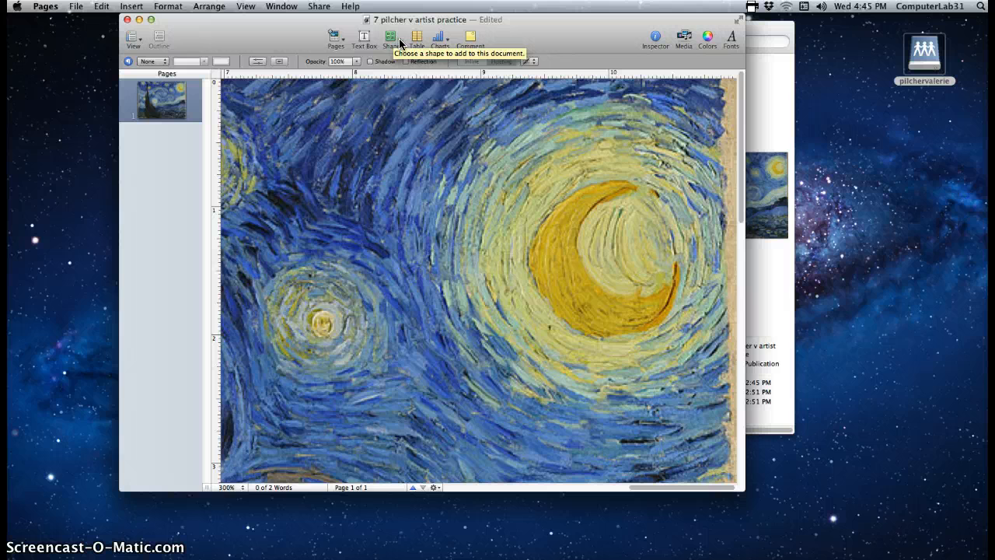
click(399, 43)
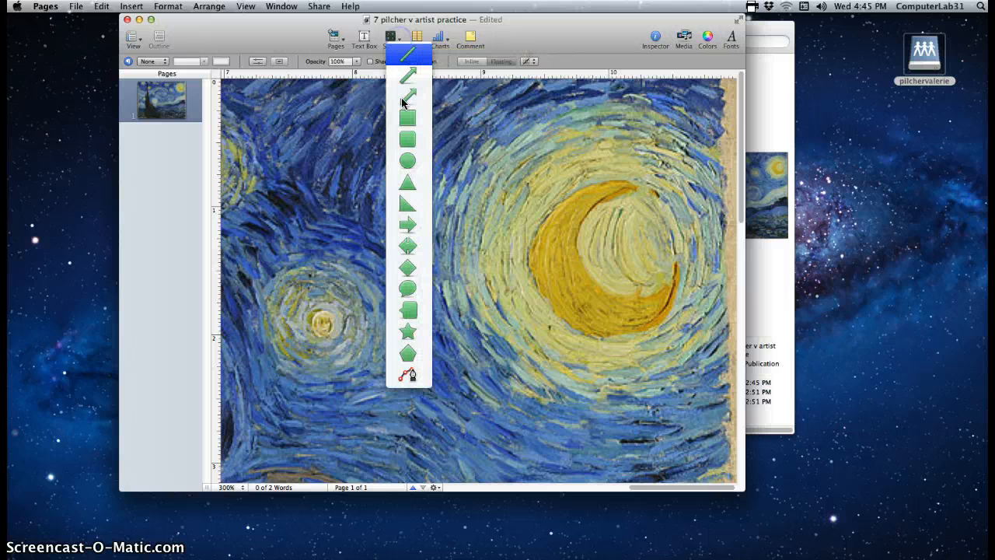
click(411, 376)
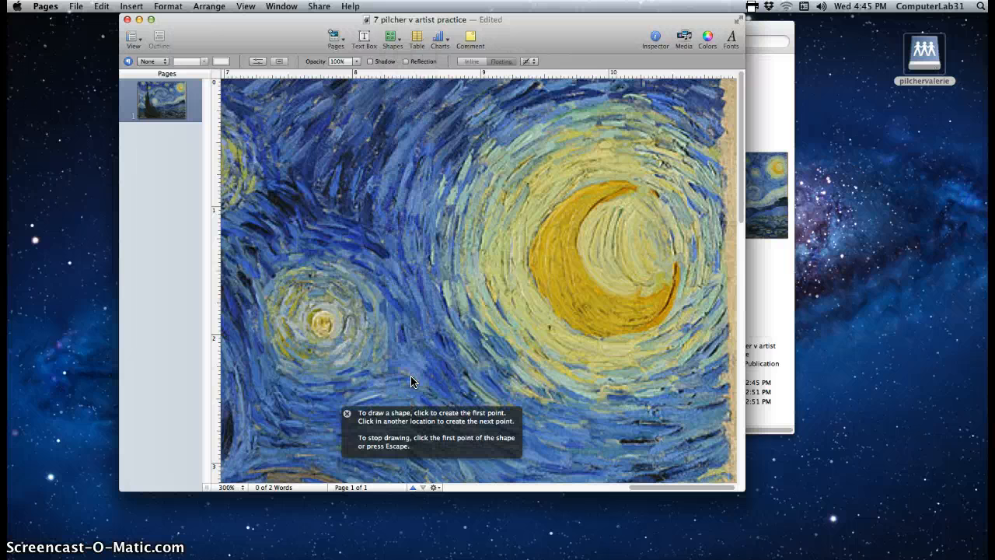
click(346, 418)
mouse_move(593, 284)
mouse_down()
mouse_move(586, 220)
mouse_move(575, 245)
mouse_move(602, 283)
mouse_up()
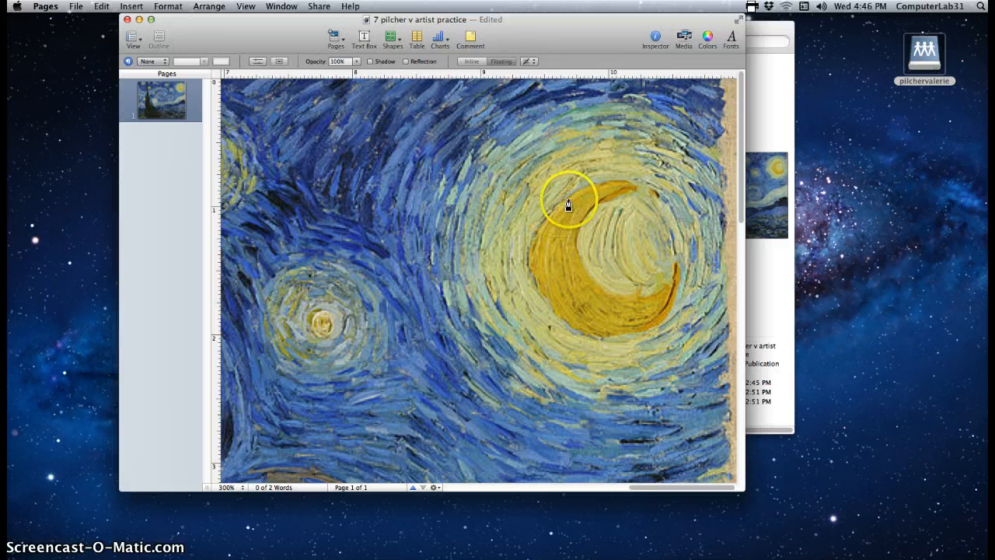
Start the outline at the moon's left edge and trace points along its upper edge
click(534, 239)
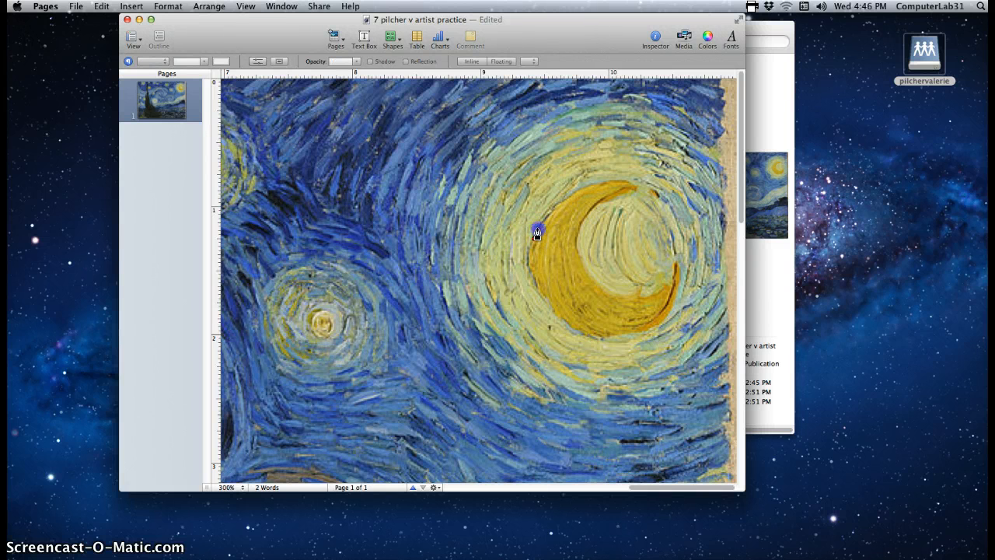
drag(536, 233, 542, 226)
click(546, 223)
click(553, 208)
click(564, 201)
click(569, 197)
click(591, 187)
click(599, 184)
Continue the outline over the moon's upper tip and back down its inner curve
click(619, 181)
click(632, 185)
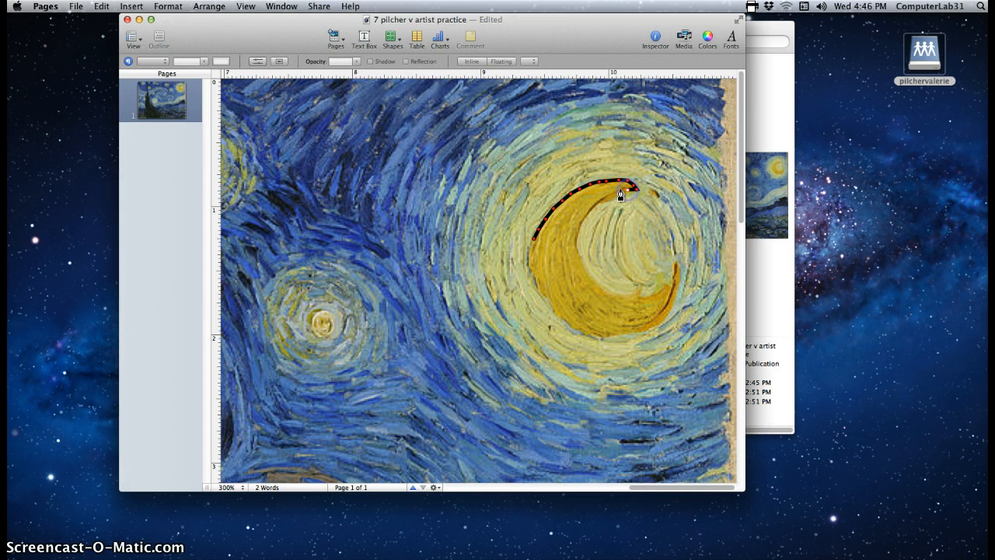
click(612, 200)
click(600, 206)
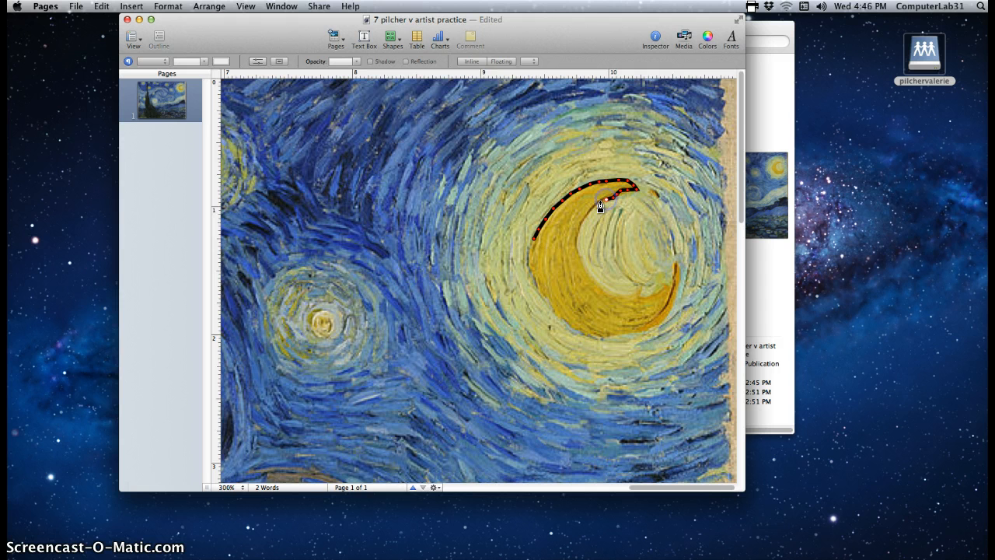
click(584, 246)
Undo the last few stray outline points with Edit > Undo Add Point
click(99, 7)
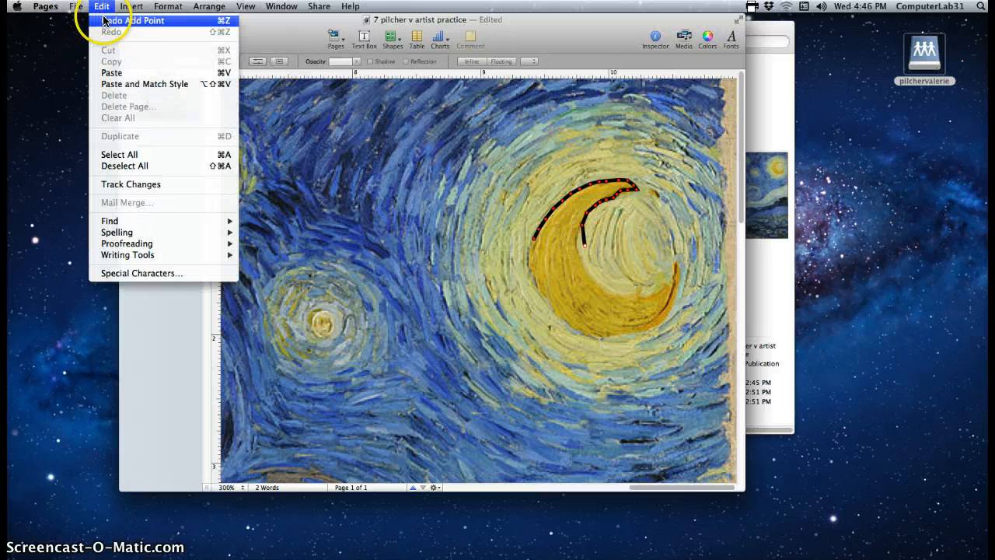
click(105, 20)
click(102, 6)
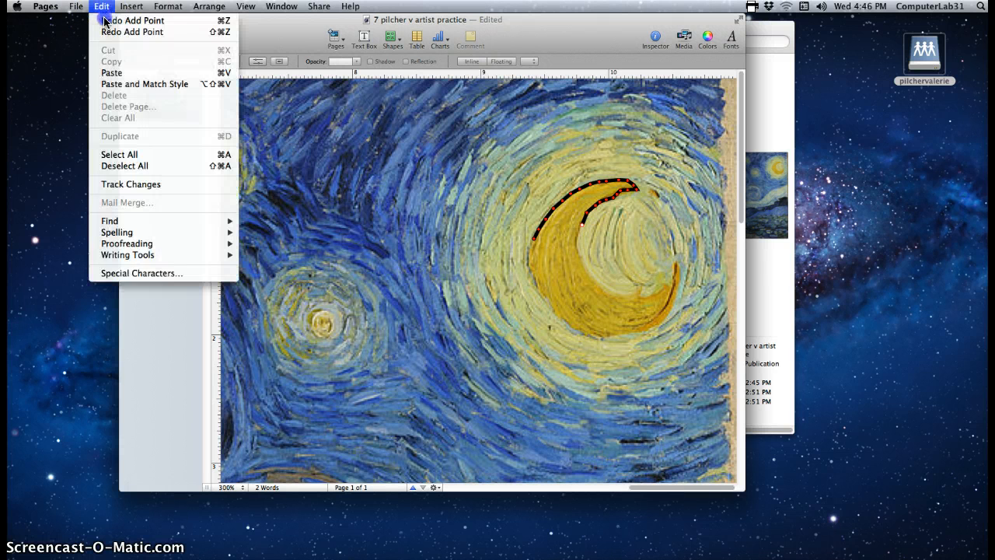
click(103, 21)
click(102, 6)
click(102, 21)
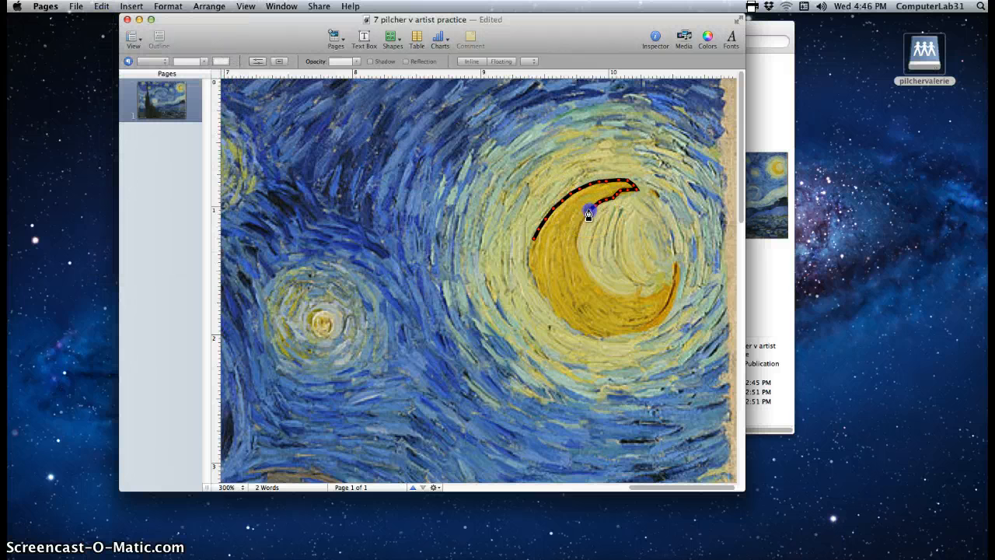
Trace new points down the moon's inner curve toward its lower tip
click(580, 224)
click(577, 232)
click(577, 255)
click(590, 273)
drag(596, 287, 604, 292)
click(606, 288)
click(615, 294)
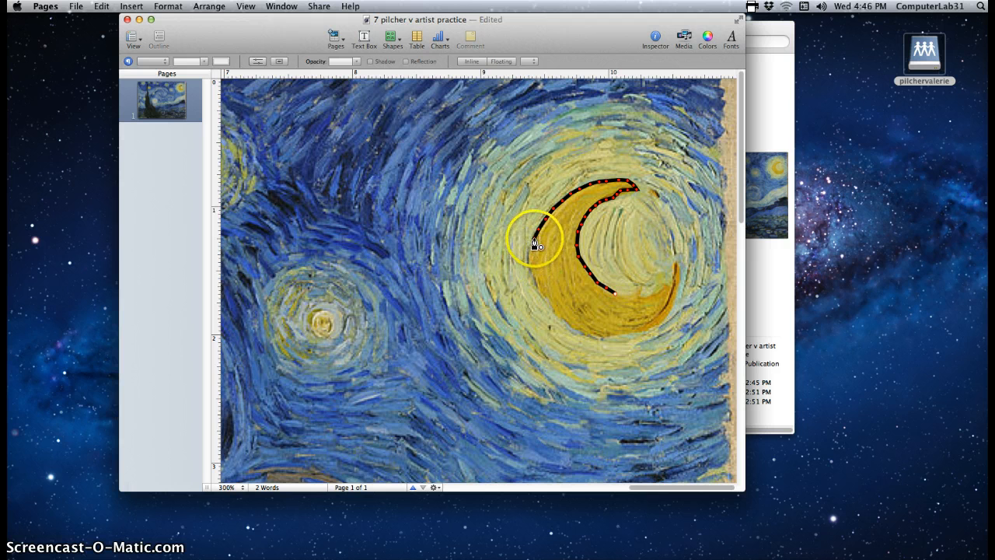
click(621, 295)
click(635, 296)
click(651, 296)
Add points around the moon's lower tip and down its outer edge
click(663, 284)
click(668, 285)
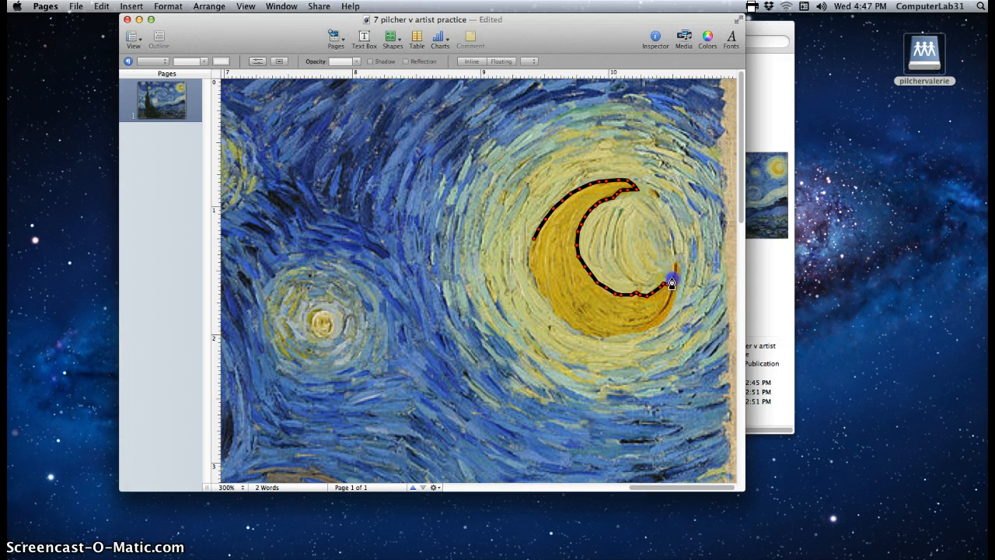
click(672, 270)
click(672, 267)
click(677, 266)
click(678, 287)
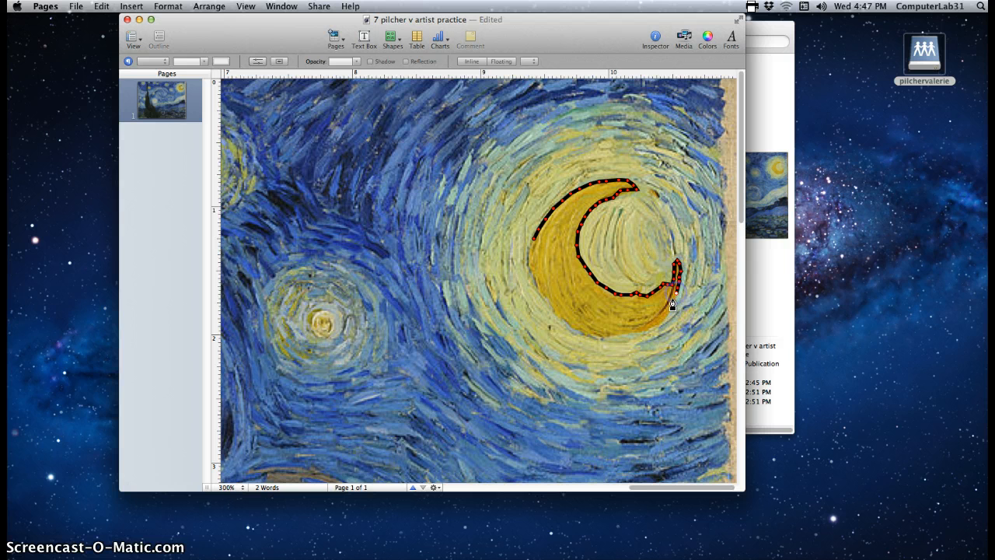
click(674, 301)
click(669, 312)
Trace points along the moon's bottom edge and up its left edge
click(657, 320)
click(636, 331)
click(606, 336)
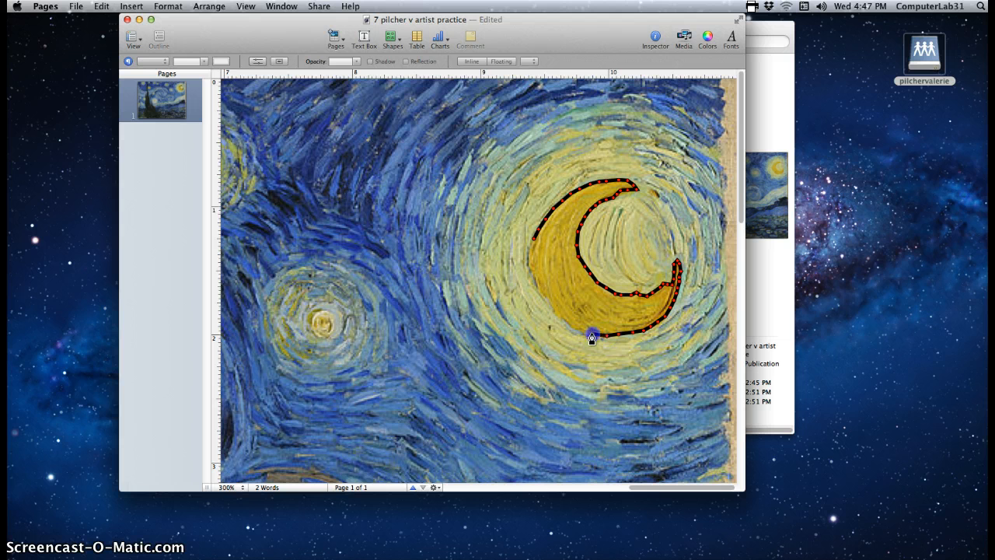
click(572, 328)
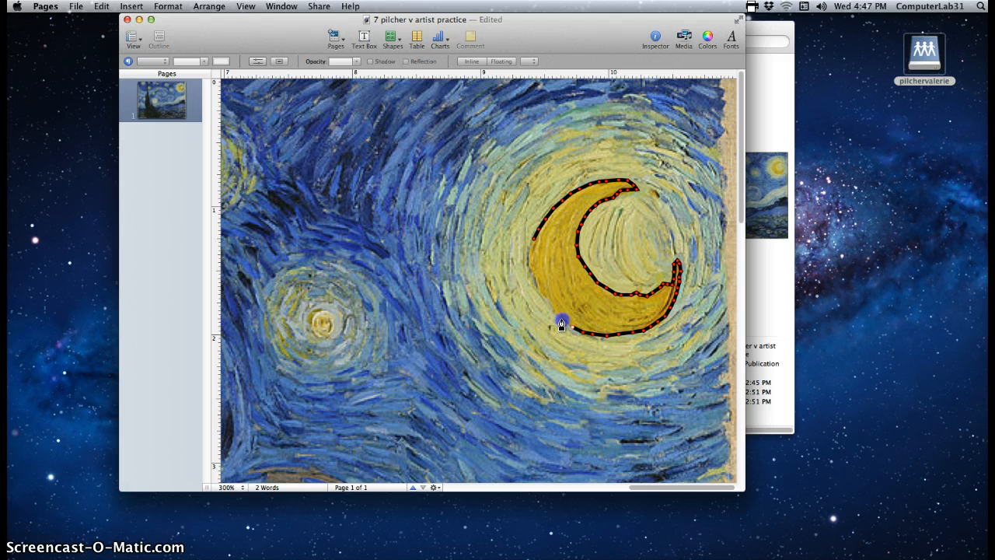
click(556, 315)
click(539, 295)
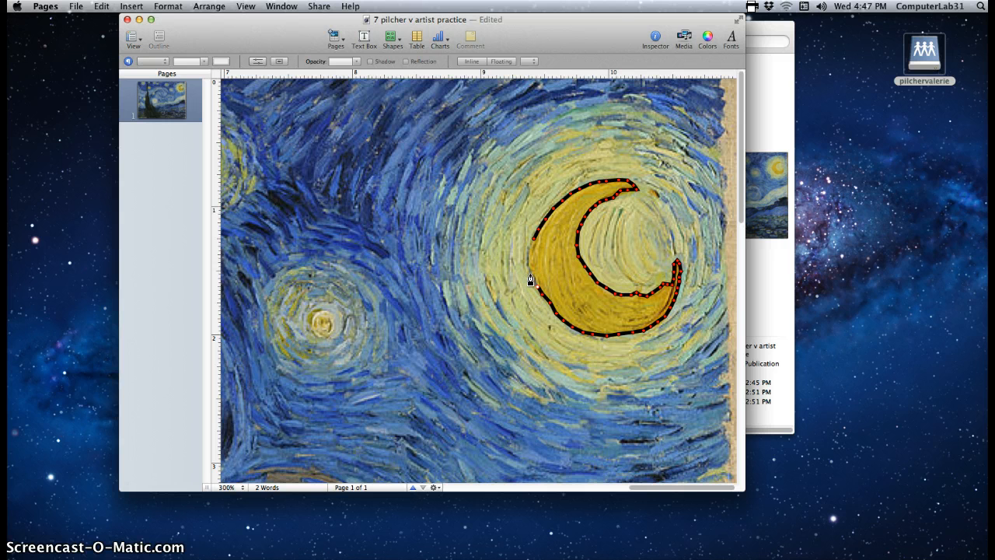
click(526, 274)
click(528, 260)
Close the moon outline, then undo its accidental move so it sits over the crescent
click(533, 244)
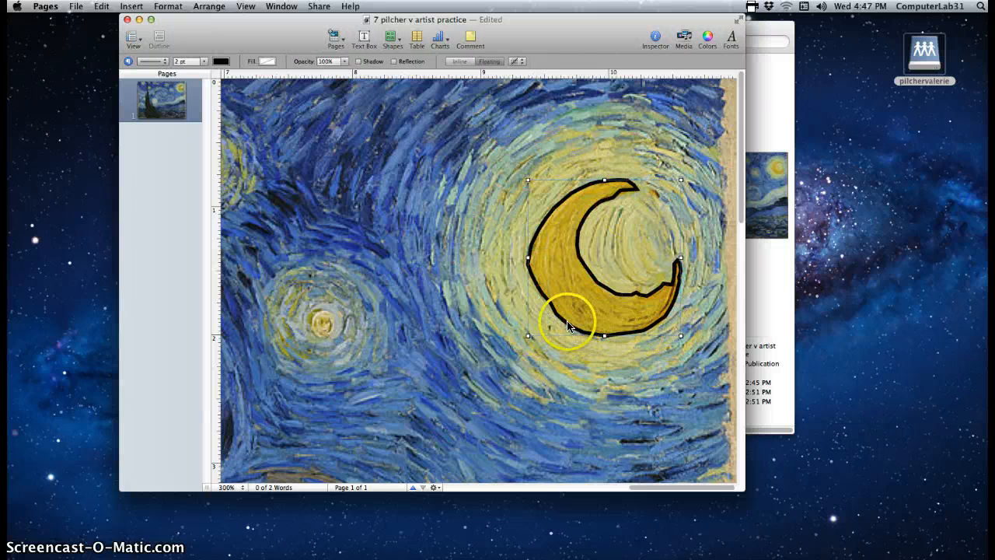
mouse_move(571, 324)
mouse_down()
mouse_move(466, 315)
mouse_move(453, 296)
mouse_move(481, 247)
mouse_move(470, 248)
mouse_move(473, 288)
mouse_move(540, 335)
mouse_move(569, 331)
mouse_move(569, 319)
mouse_up()
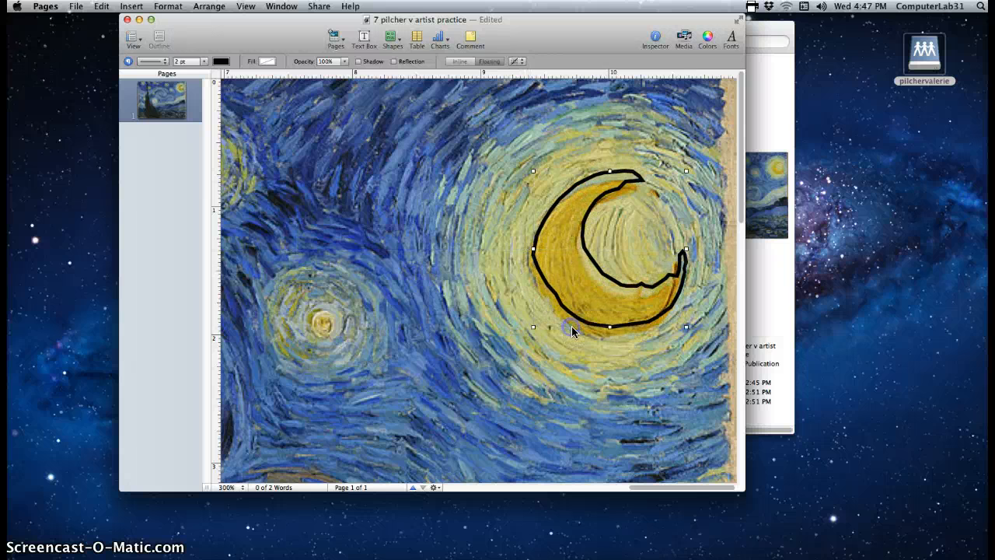
click(101, 7)
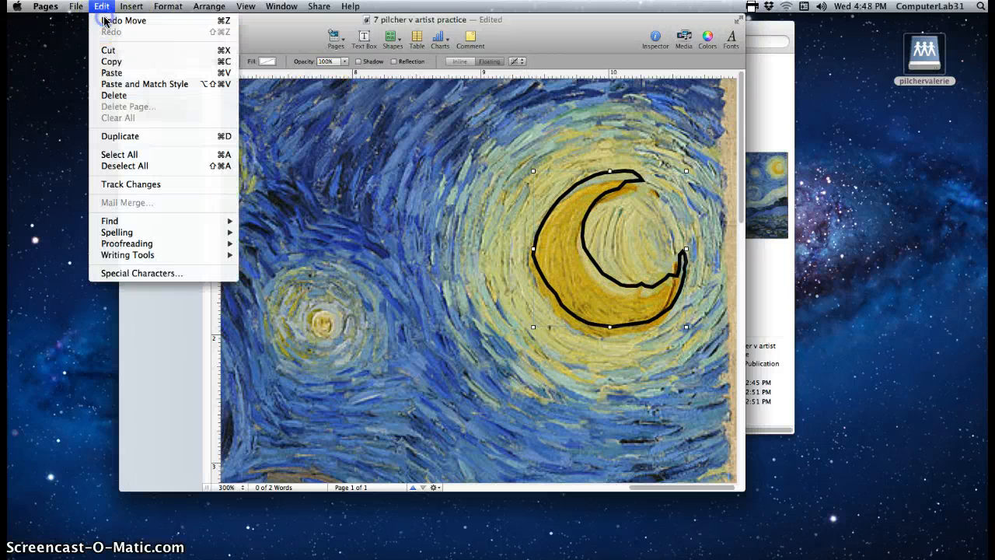
click(104, 22)
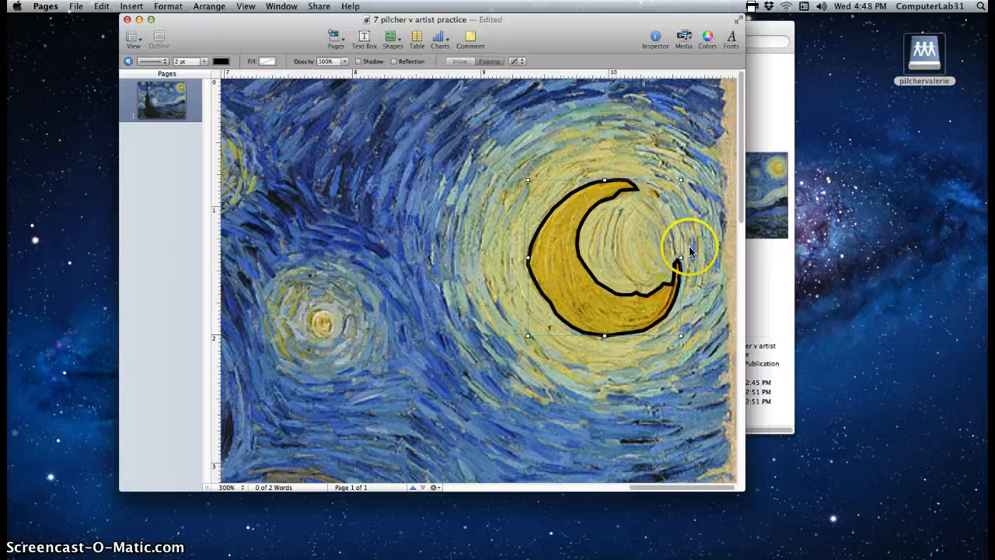
Zoom back to 100% and show the moon outline's fill options in the Graphic inspector
click(227, 488)
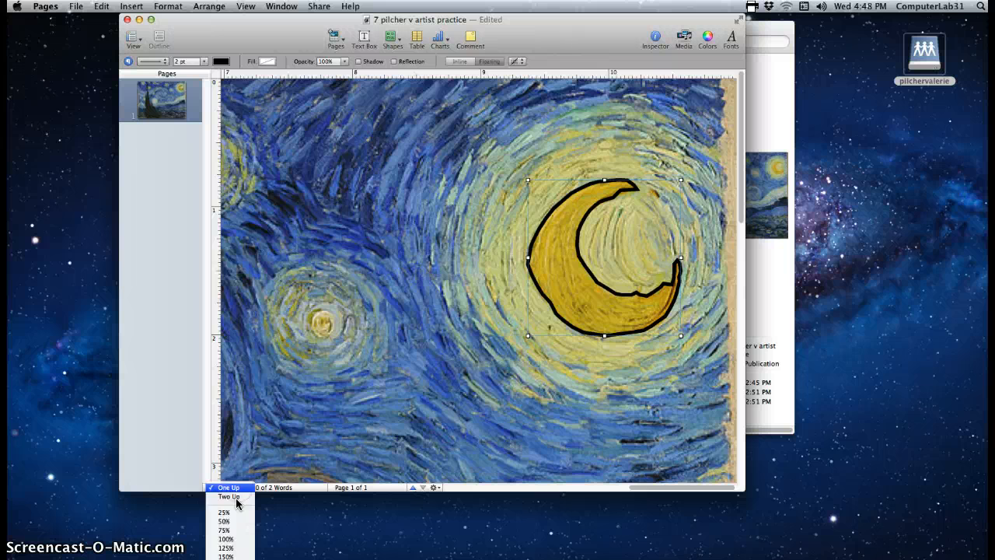
click(230, 539)
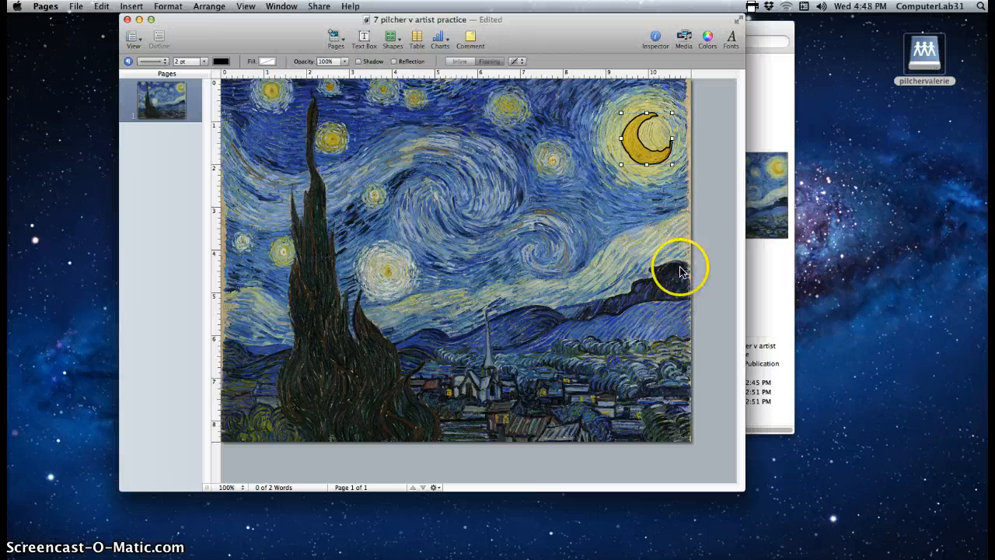
click(653, 38)
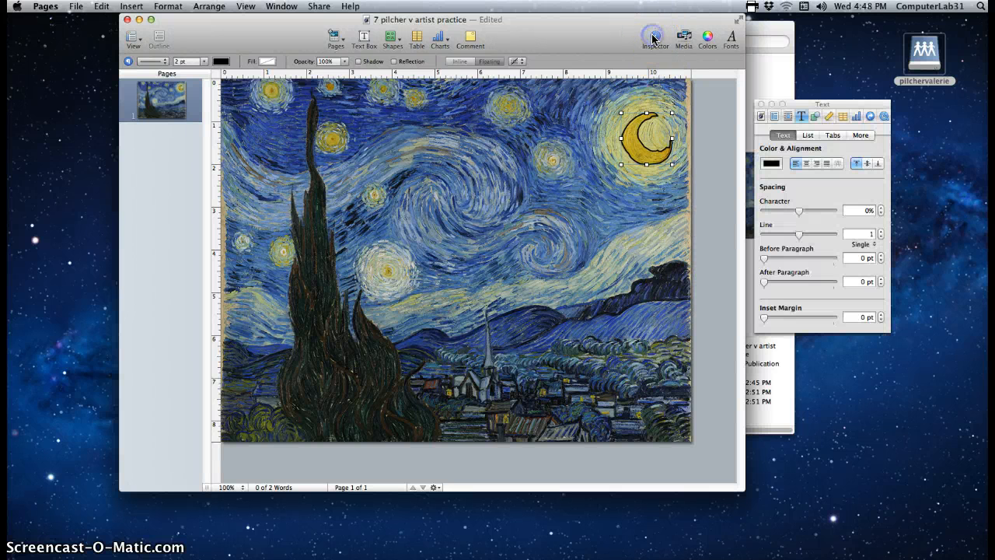
click(814, 118)
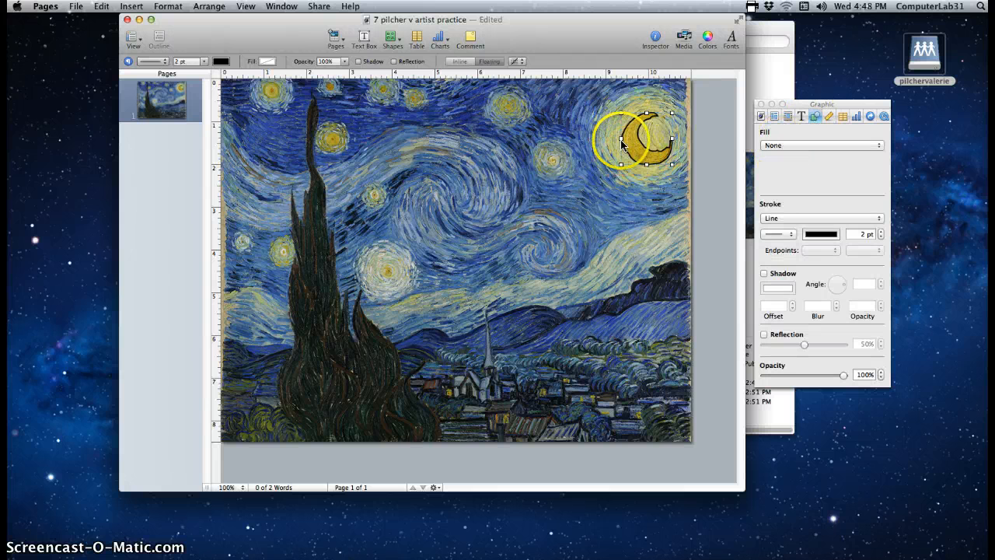
click(780, 145)
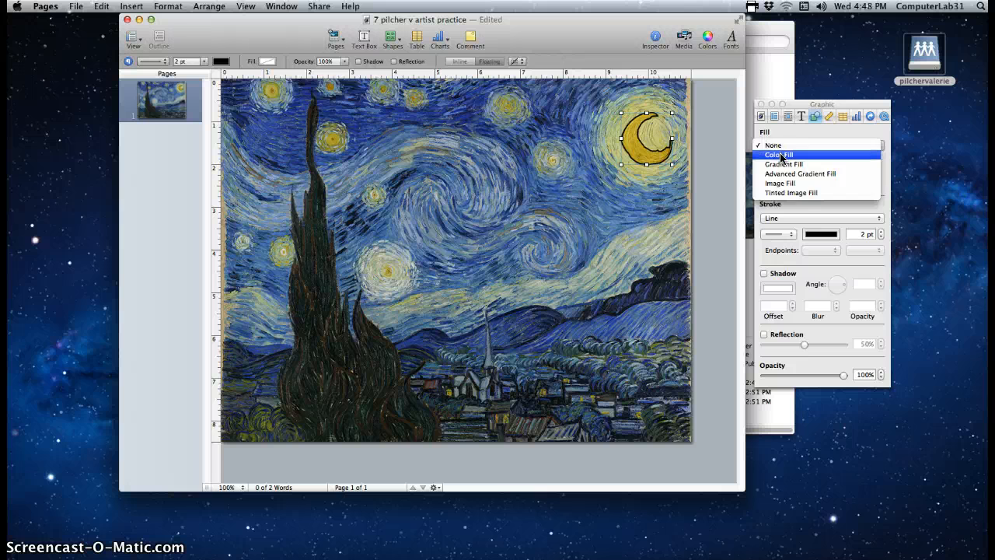
Give the moon a Gradient Fill from white to the Banana yellow crayon
click(780, 154)
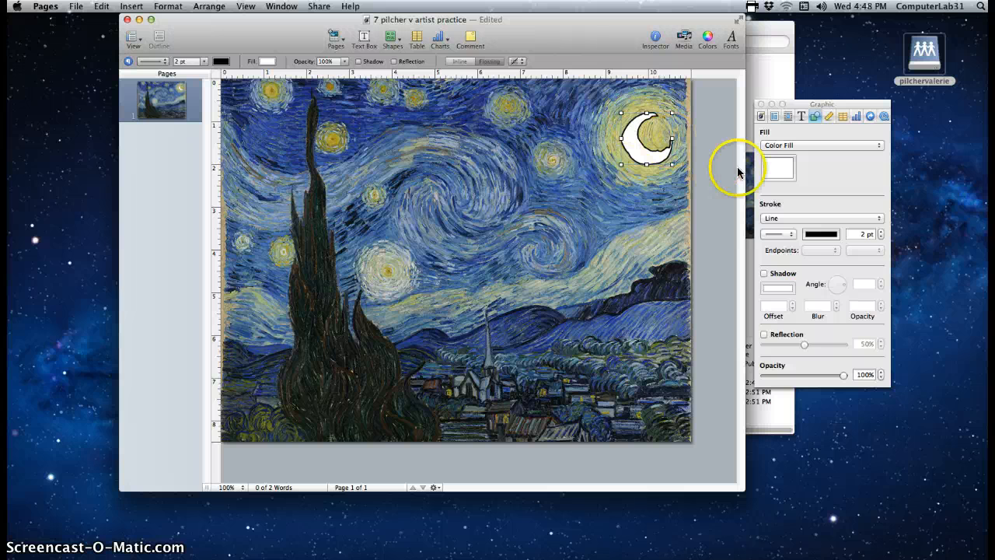
click(778, 147)
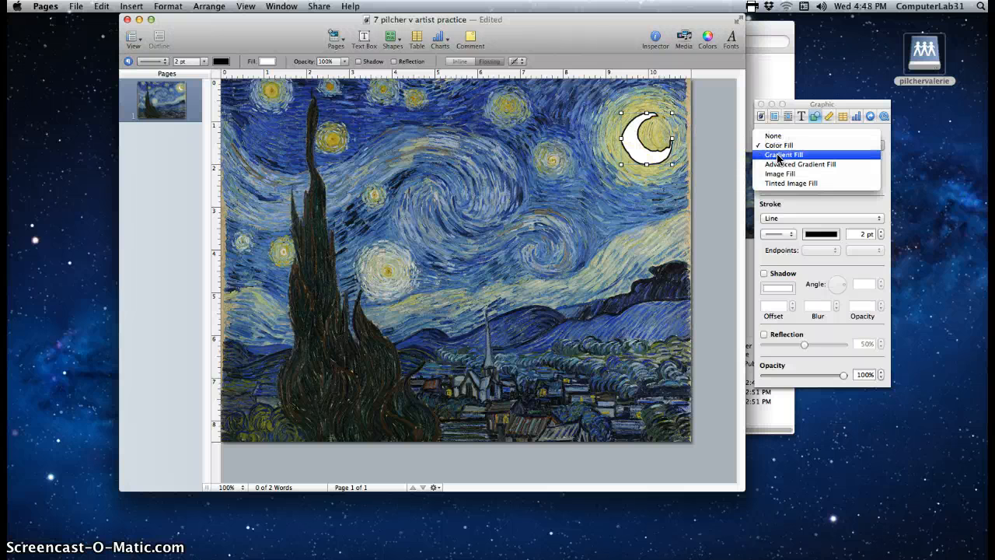
click(779, 155)
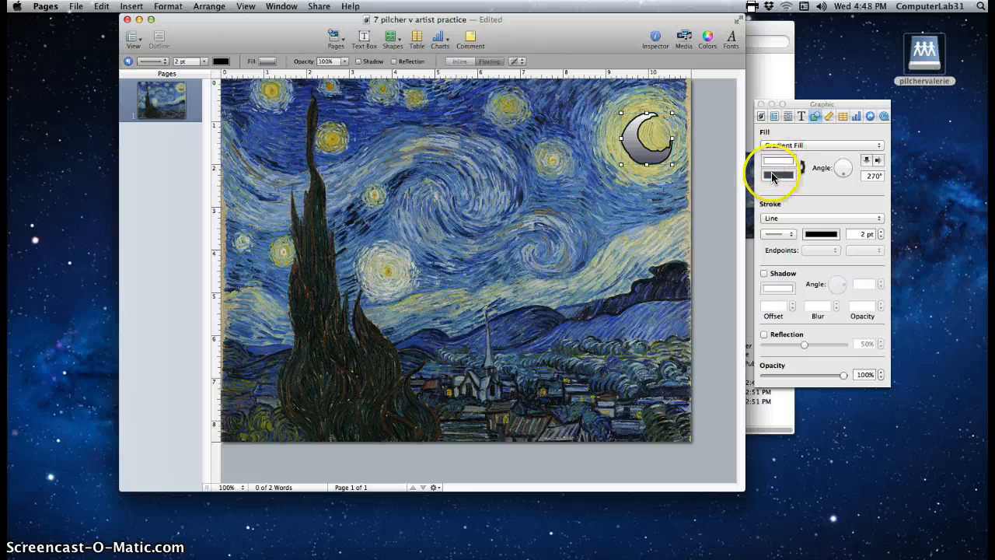
click(778, 176)
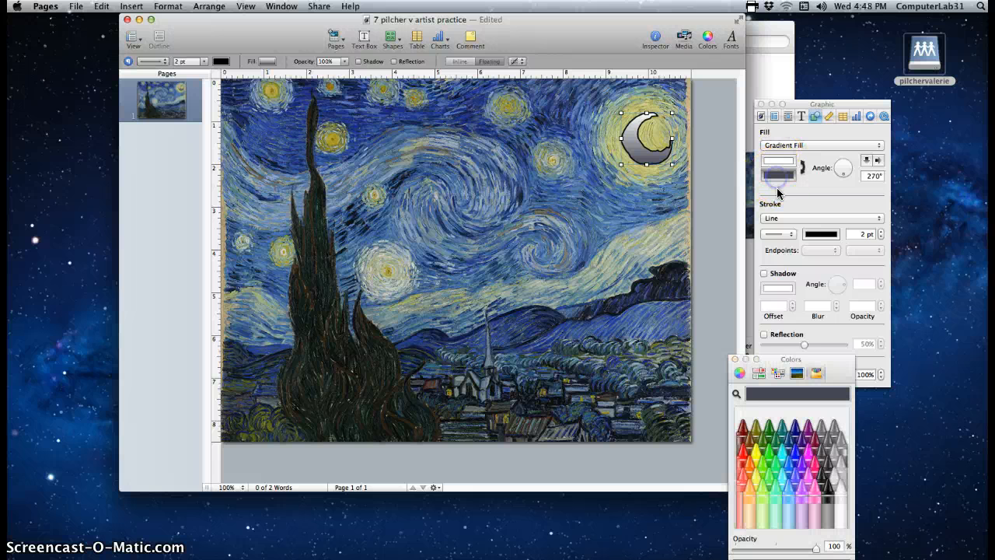
click(788, 464)
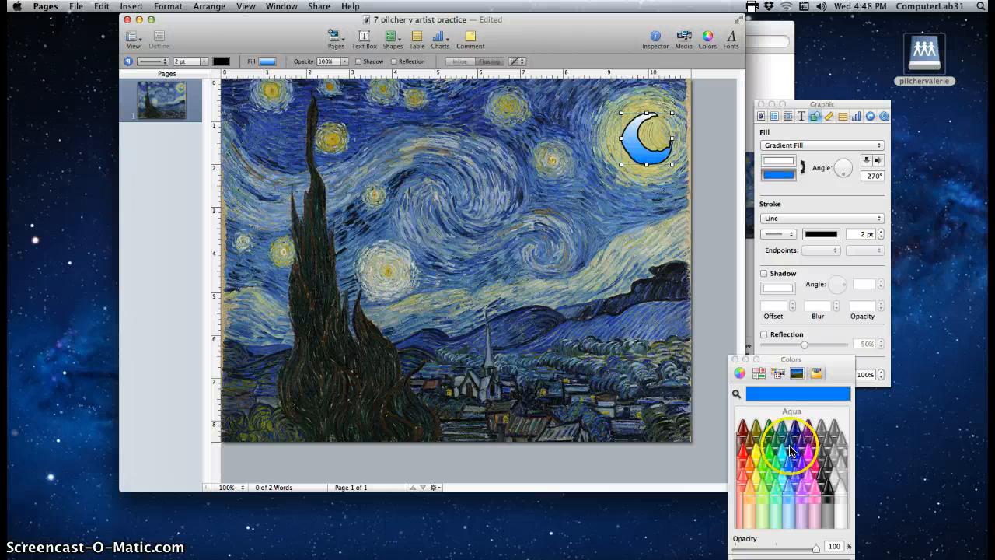
click(797, 433)
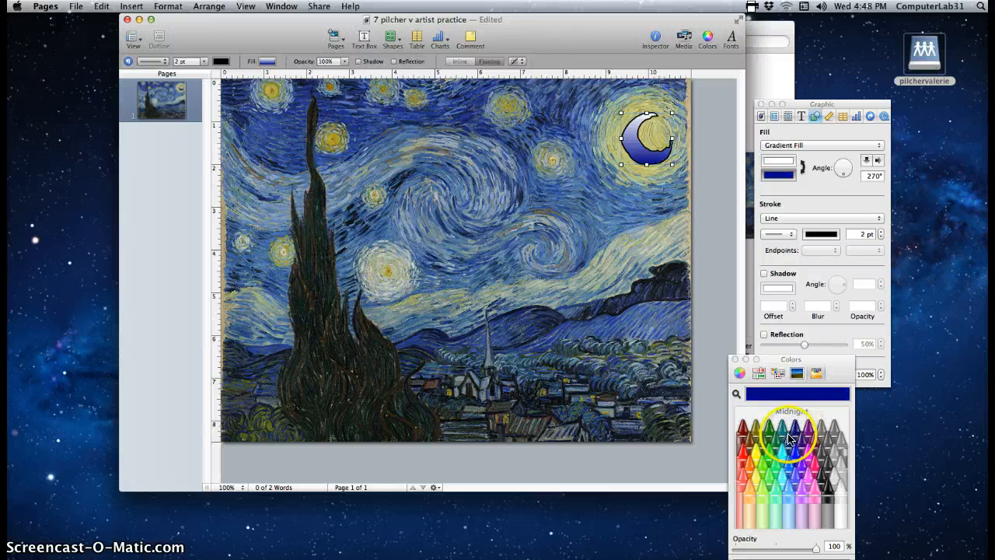
click(755, 457)
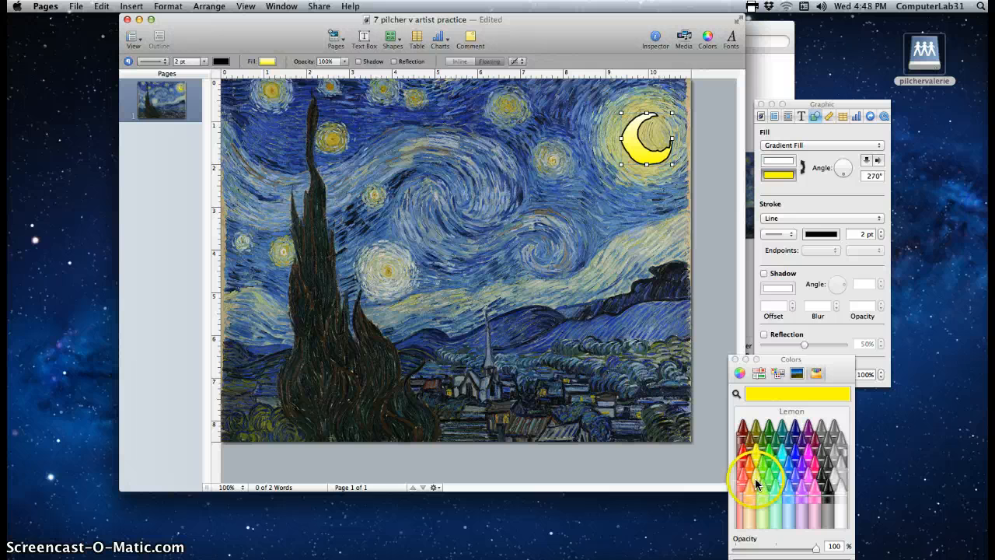
click(755, 480)
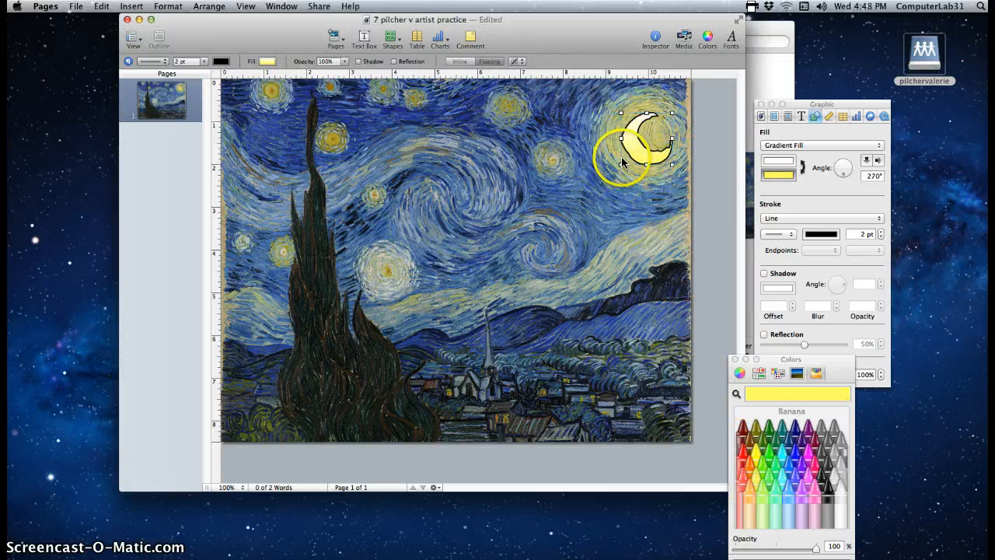
click(793, 146)
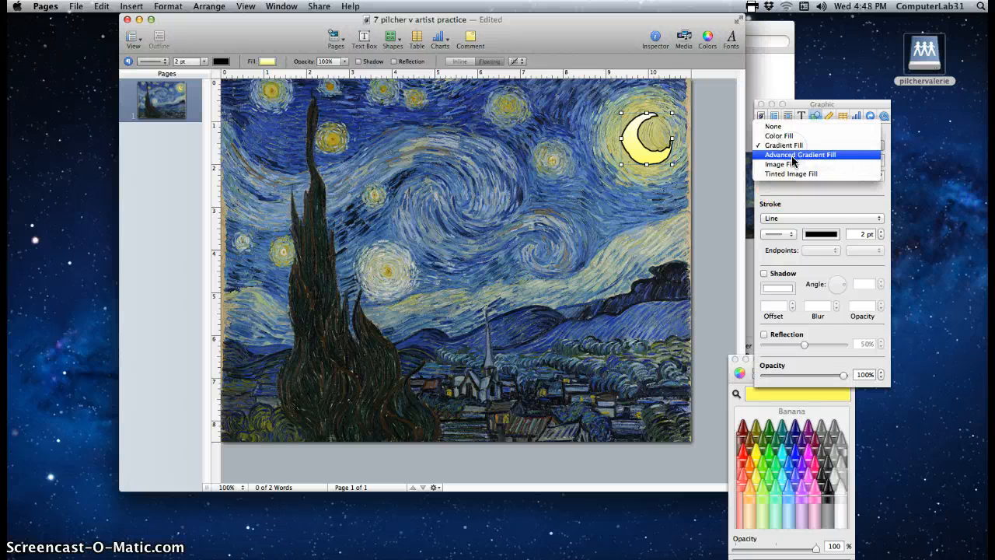
Switch to an advanced gradient fill, add extra stops, and colour the leftmost stop Tangerine
click(793, 154)
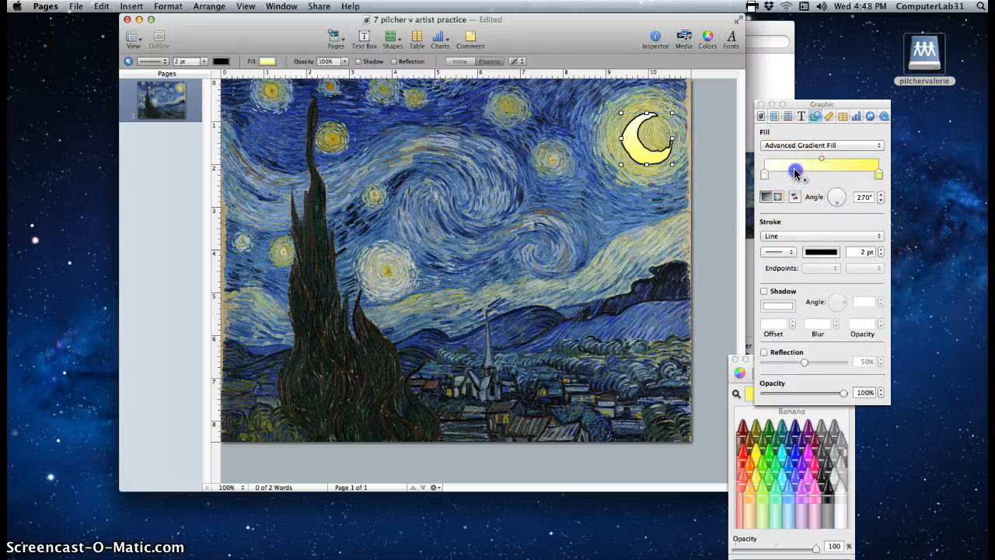
click(796, 168)
click(847, 167)
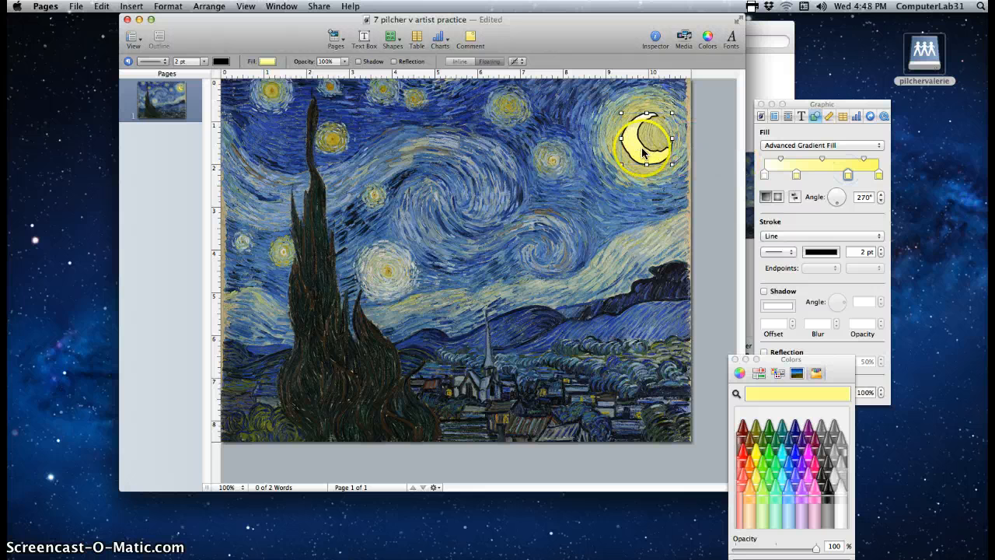
click(763, 177)
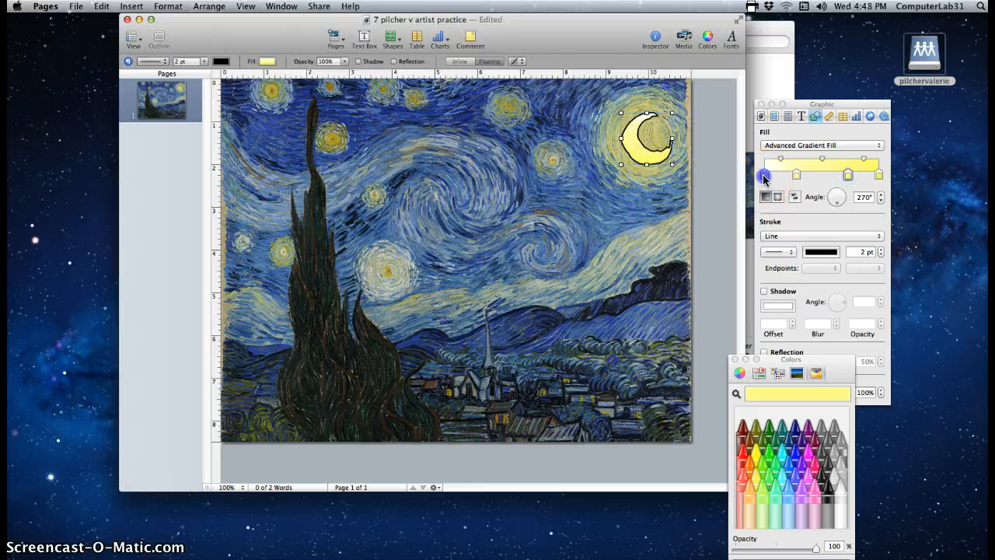
click(750, 466)
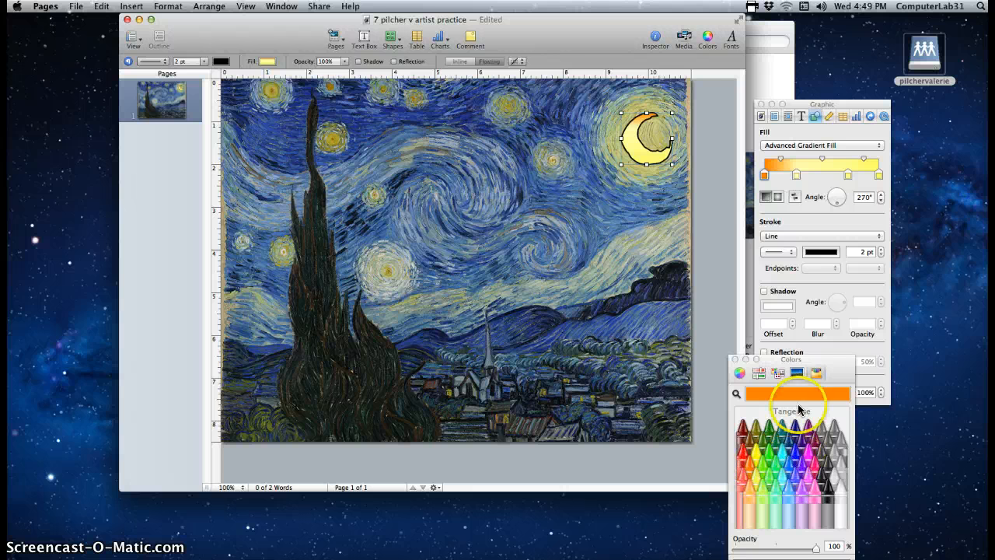
click(795, 176)
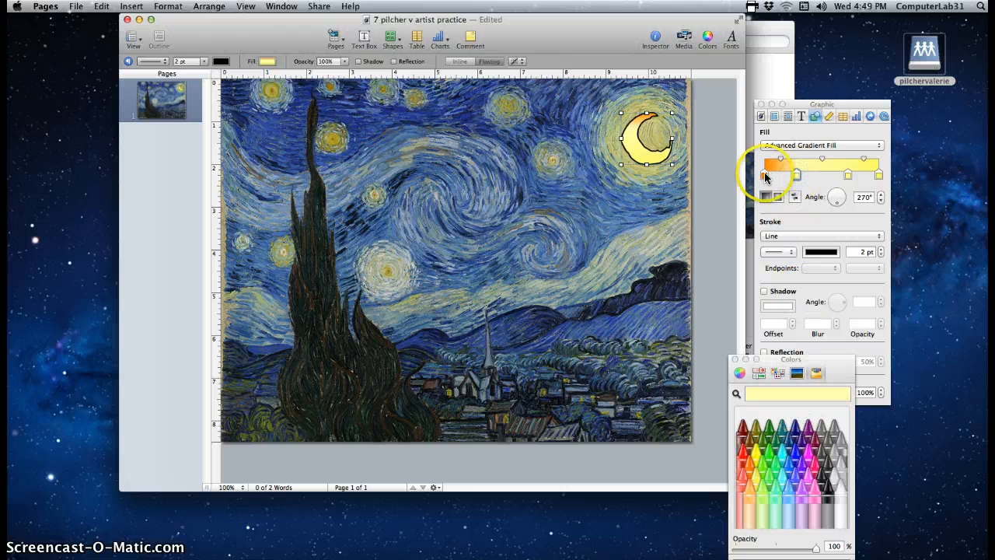
click(762, 176)
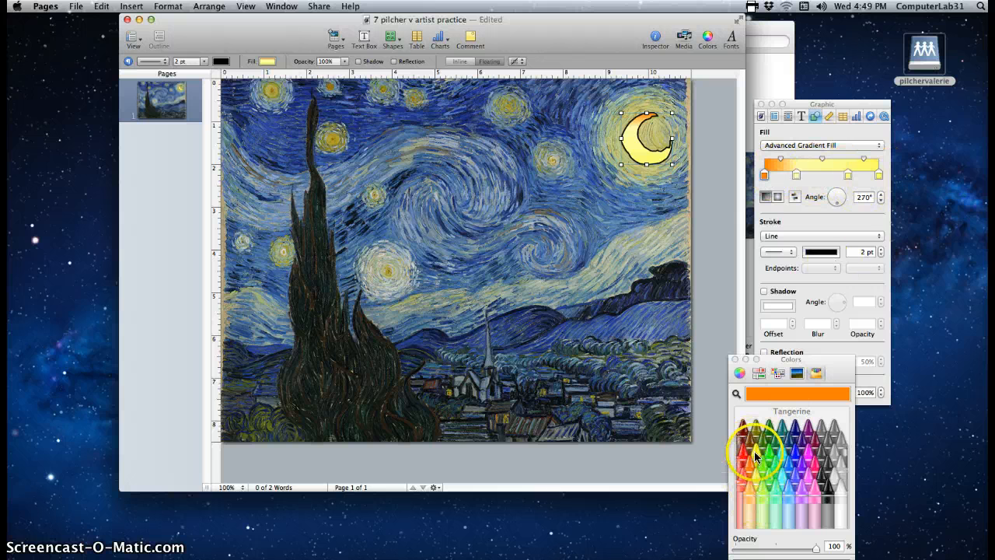
Recolour the four gradient stops in shades of yellow from the colour wheel
click(739, 374)
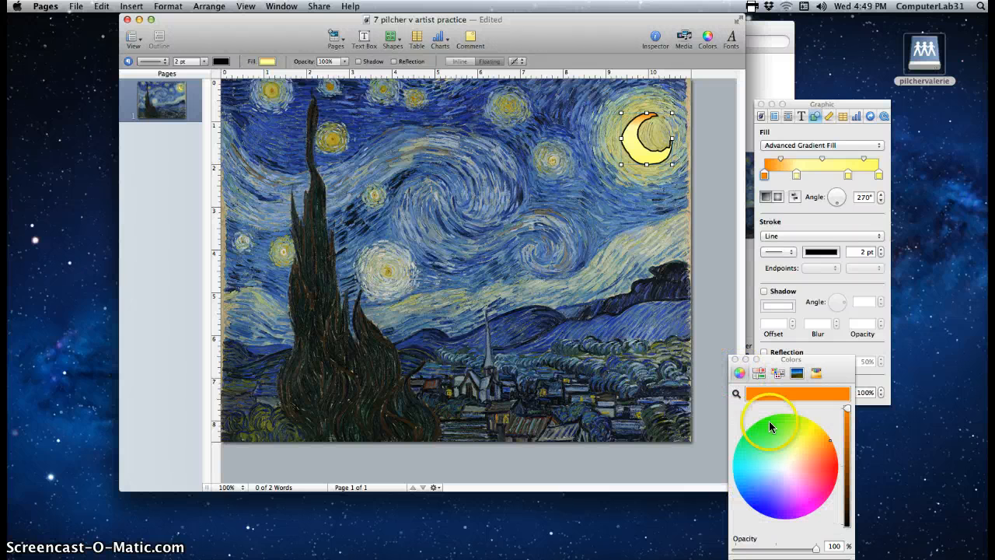
click(814, 424)
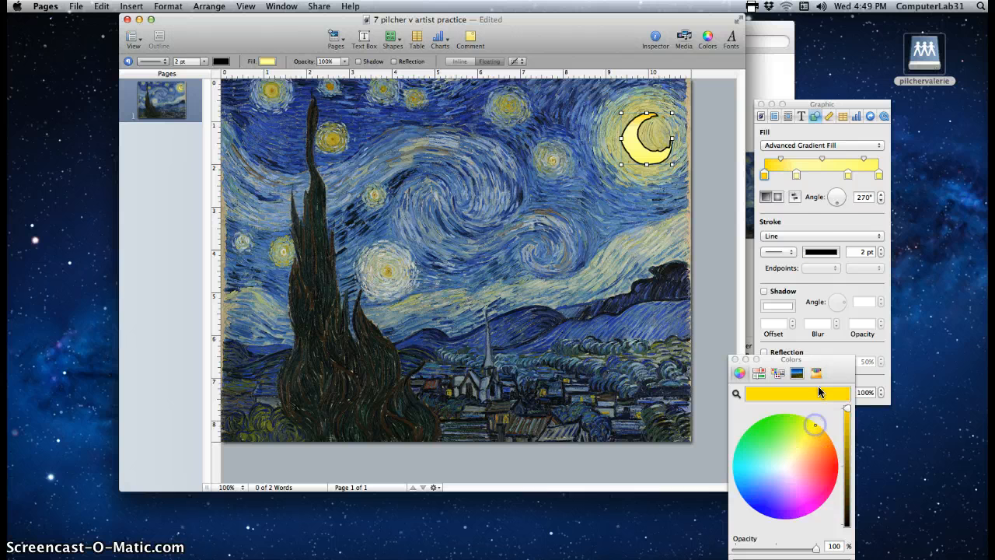
click(795, 175)
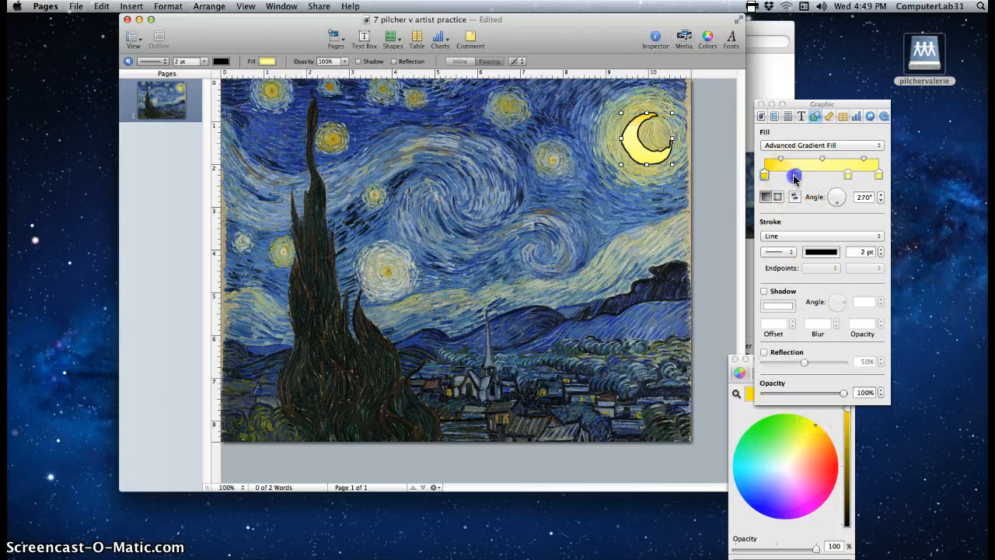
click(807, 432)
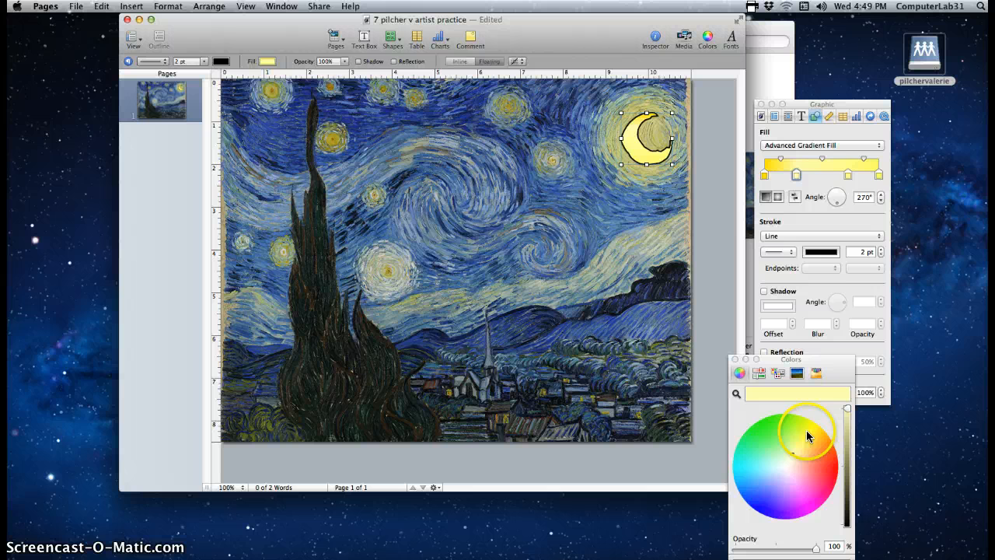
click(847, 176)
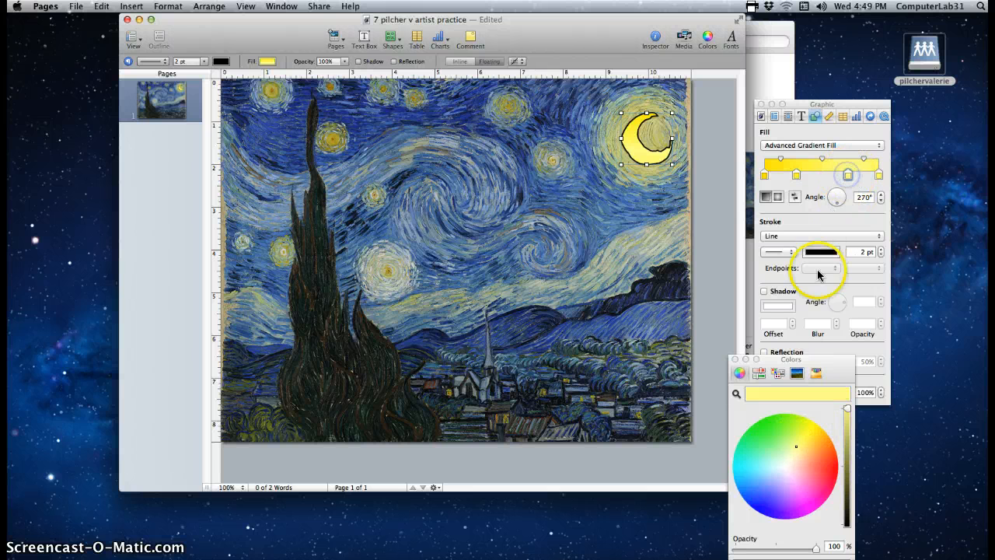
click(800, 447)
click(878, 175)
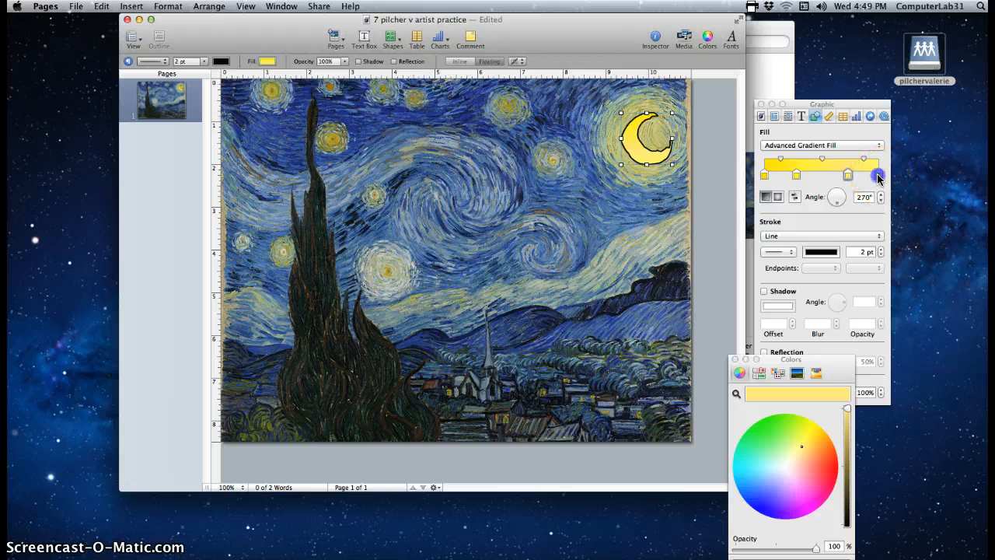
click(793, 445)
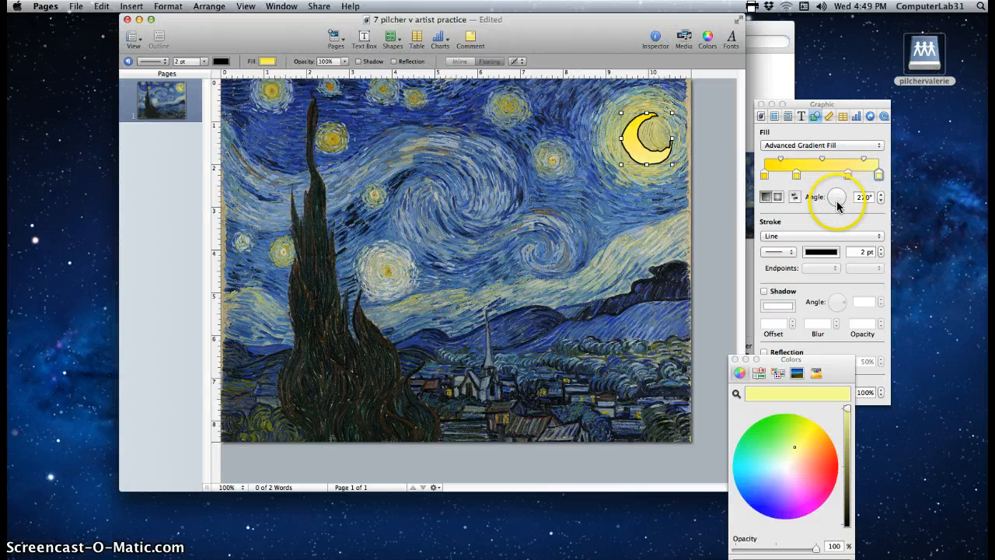
Set the moon's gradient to linear at a 0° angle
drag(838, 206, 842, 205)
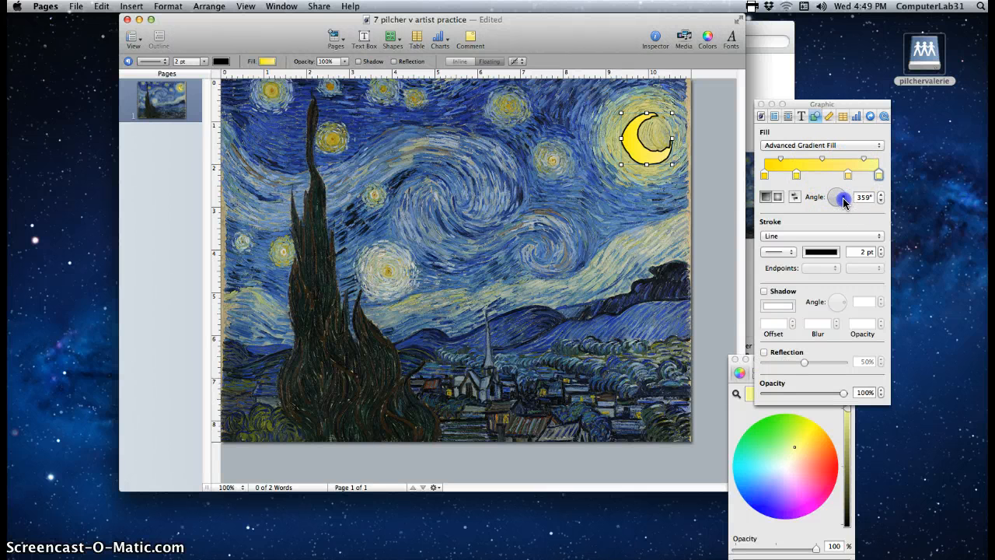
drag(842, 191, 843, 191)
click(777, 197)
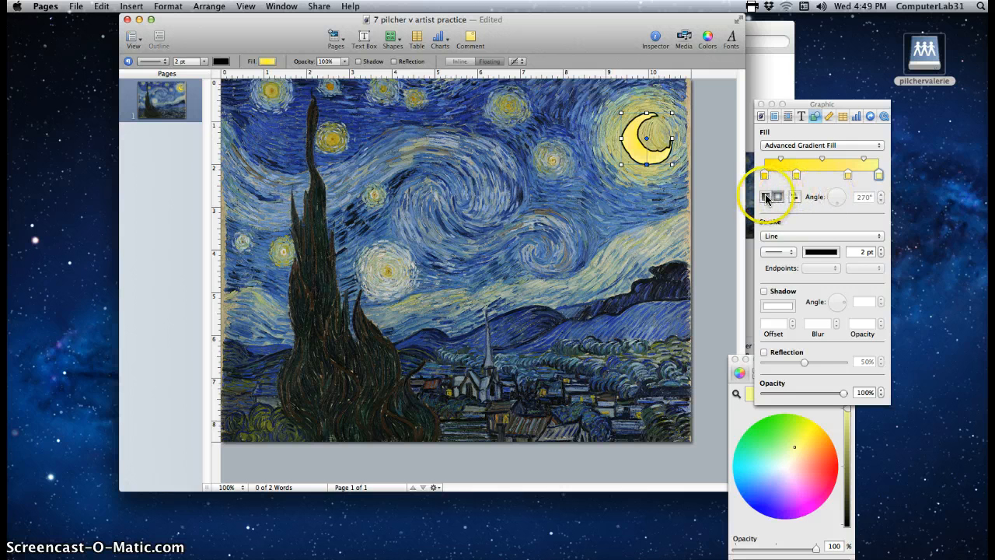
click(765, 197)
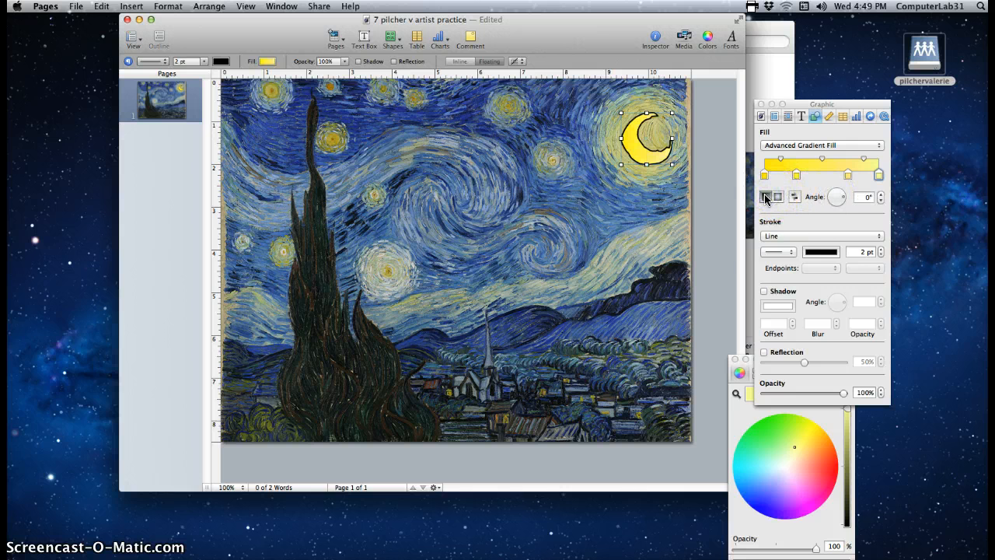
click(644, 147)
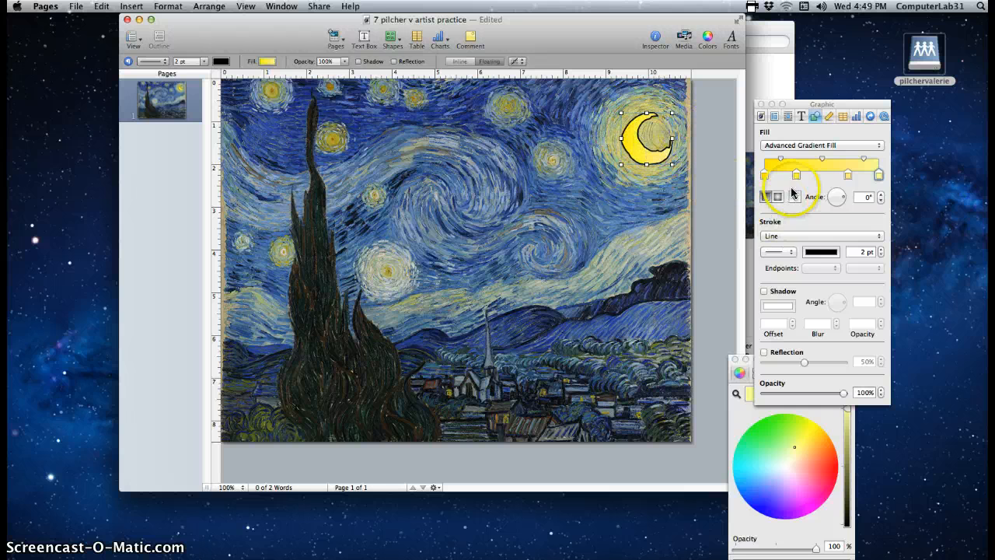
Reset the moon's stroke to a line and colour its 2 pt outline yellow
click(797, 237)
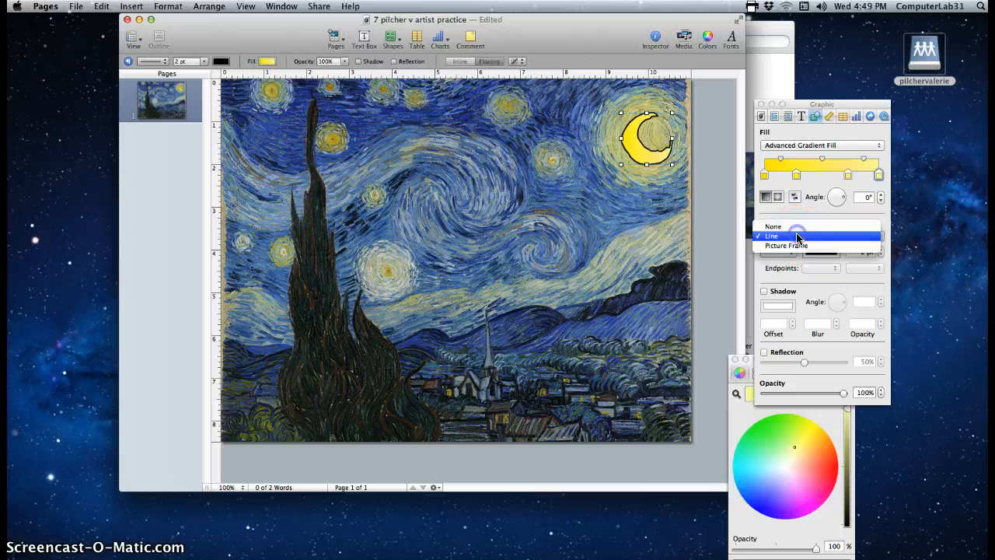
click(789, 228)
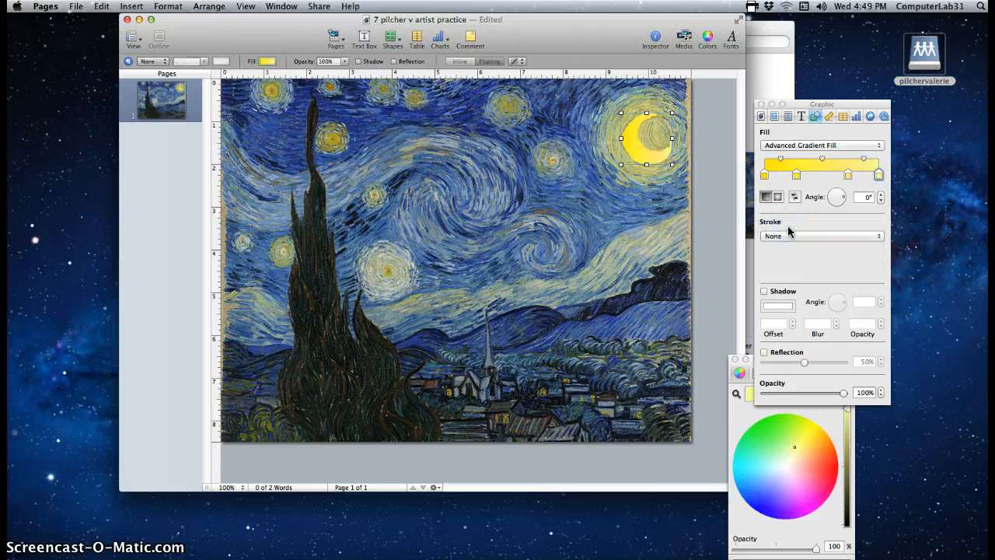
click(785, 238)
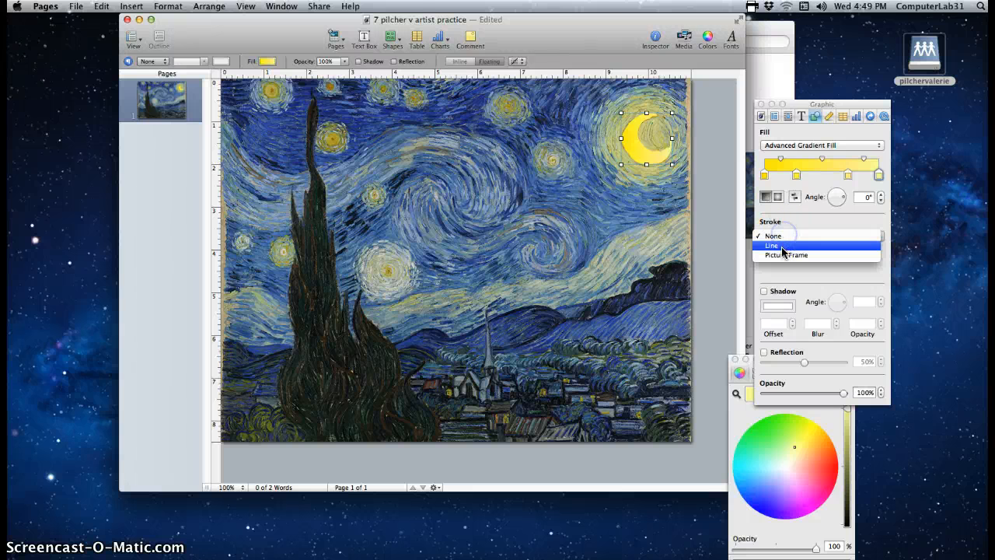
click(785, 246)
click(821, 251)
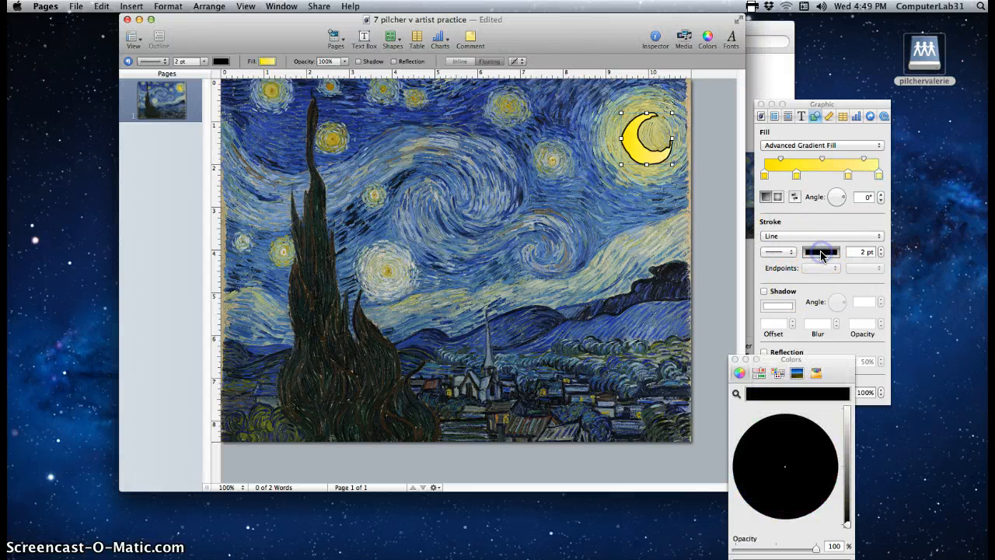
click(848, 408)
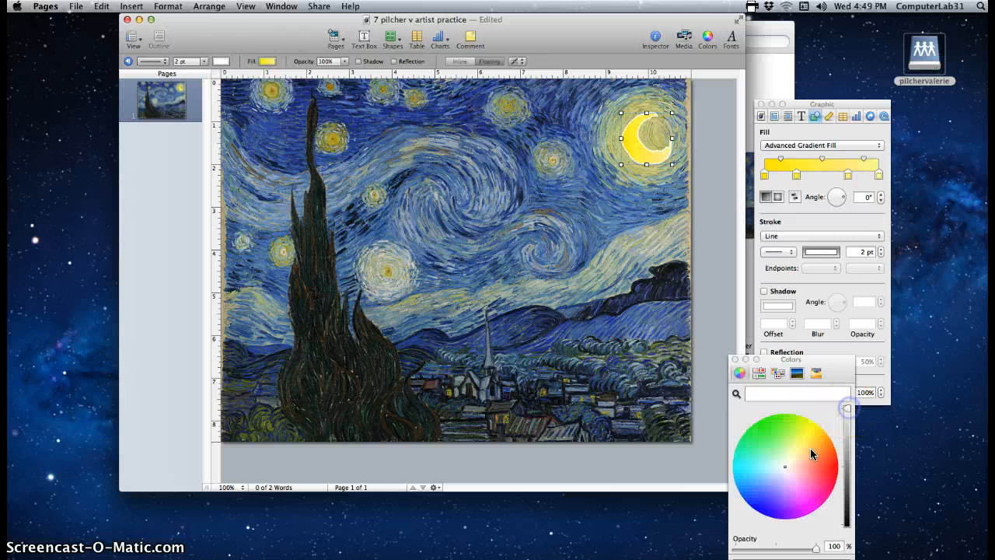
click(805, 438)
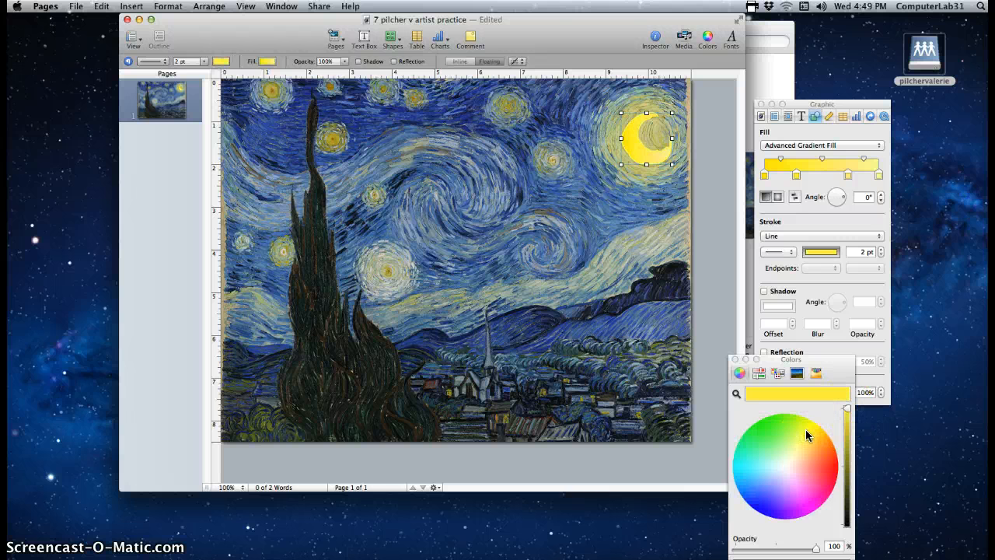
click(810, 427)
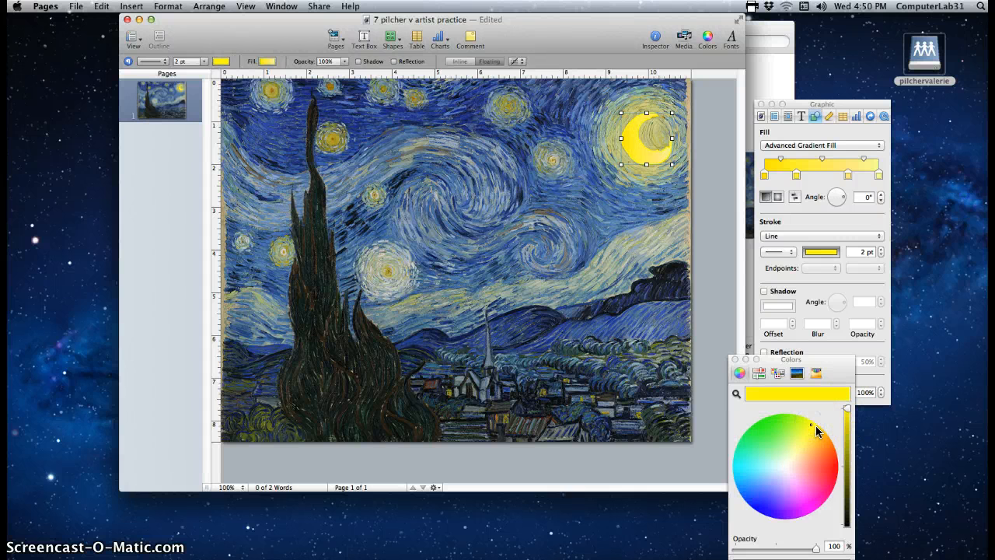
click(793, 147)
click(782, 155)
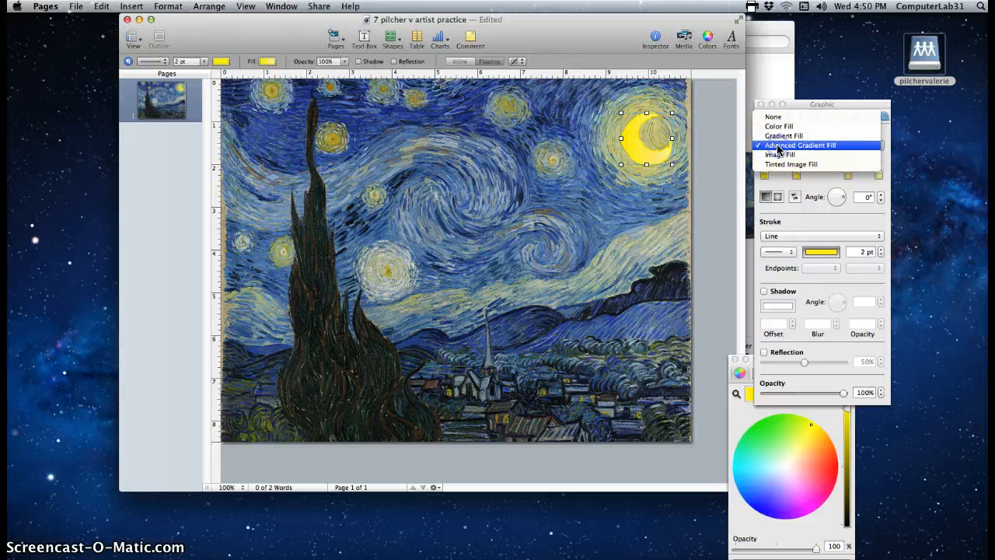
Change the moon shape's fill type from gradient to Image Fill
click(777, 147)
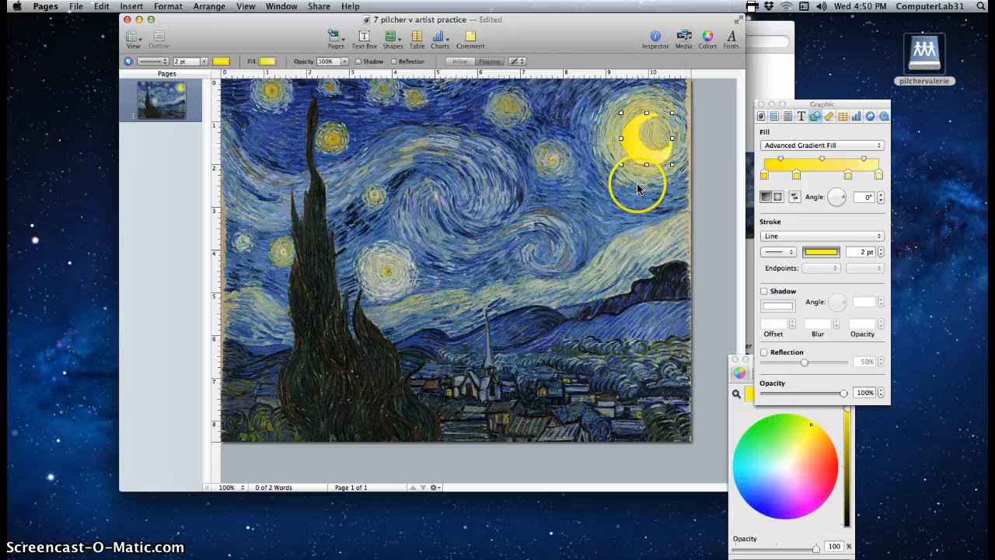
click(795, 147)
click(793, 159)
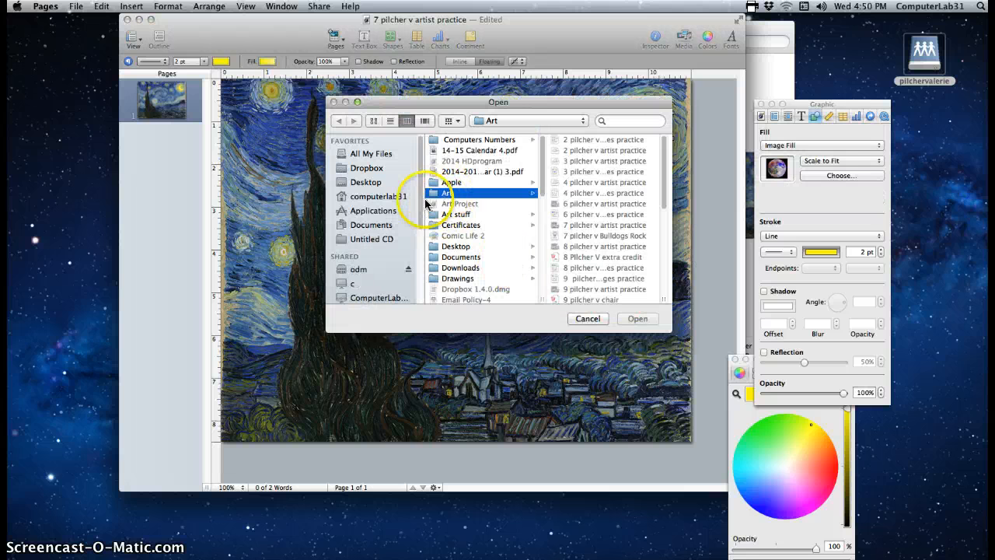
click(370, 269)
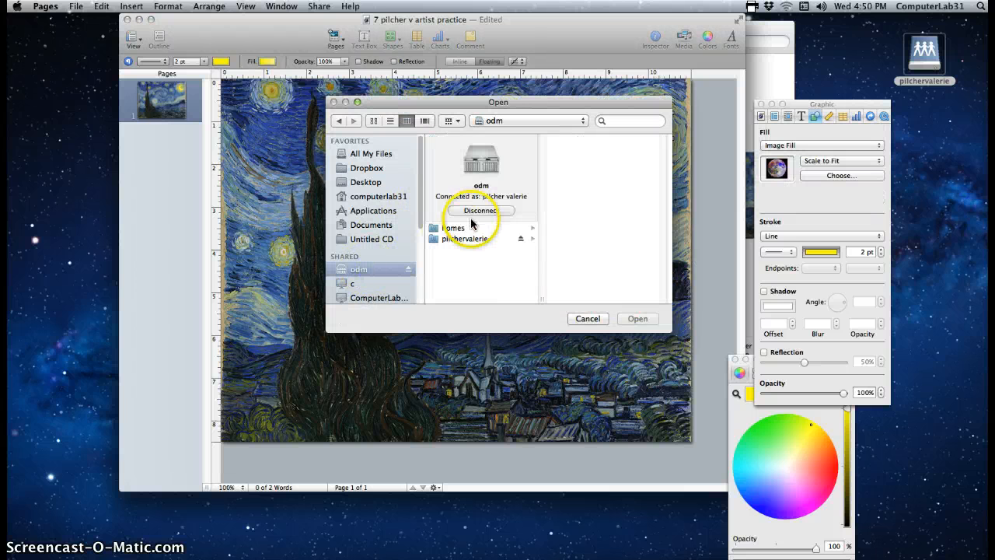
click(466, 239)
click(569, 193)
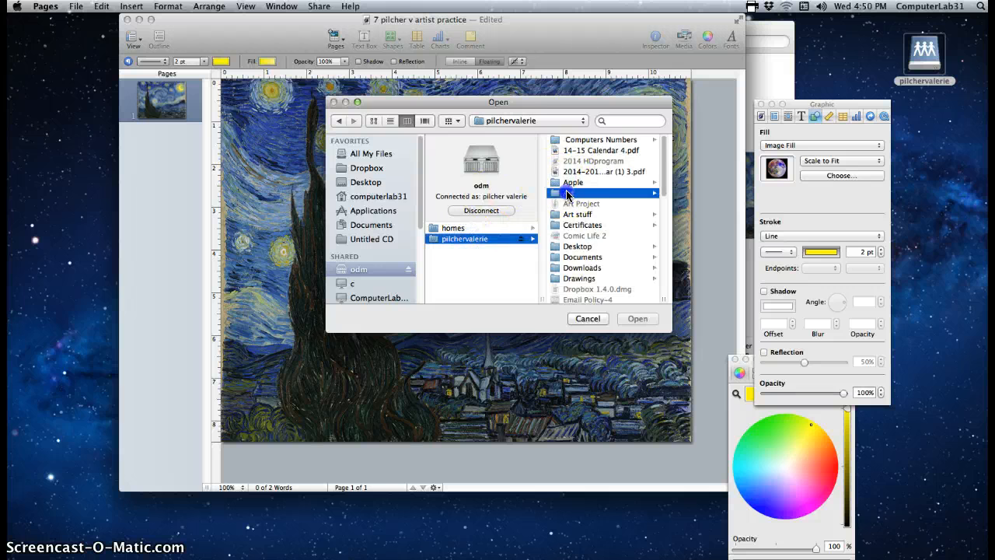
drag(666, 159, 668, 224)
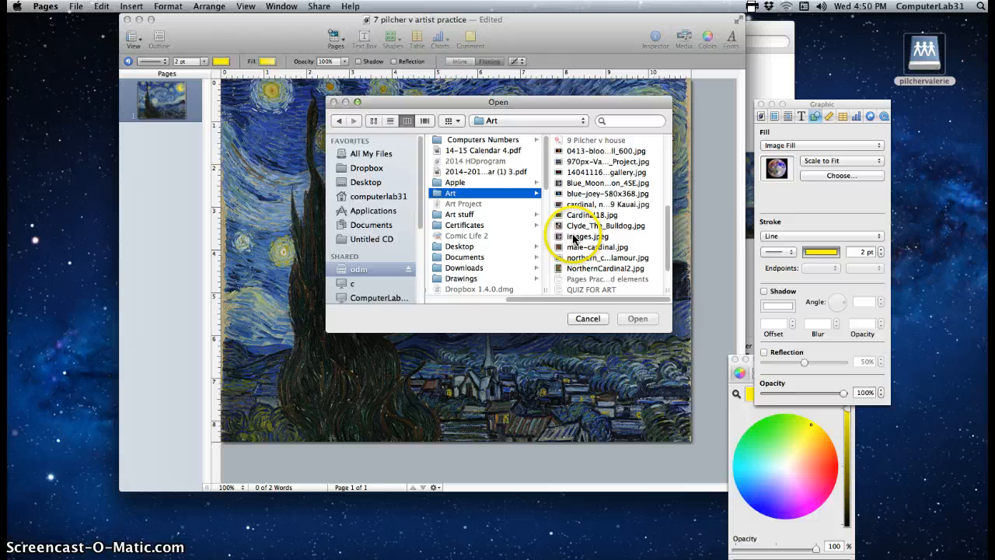
click(580, 183)
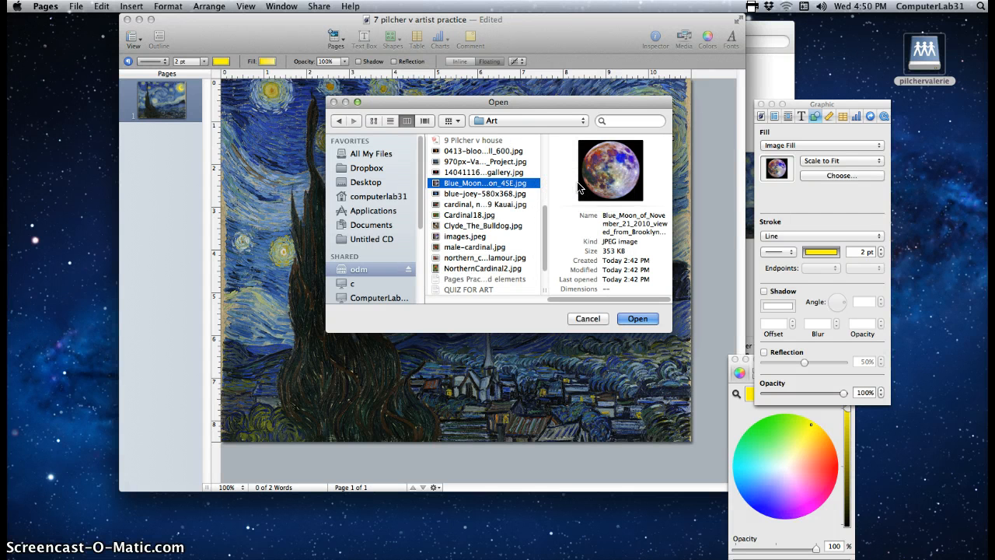
click(636, 319)
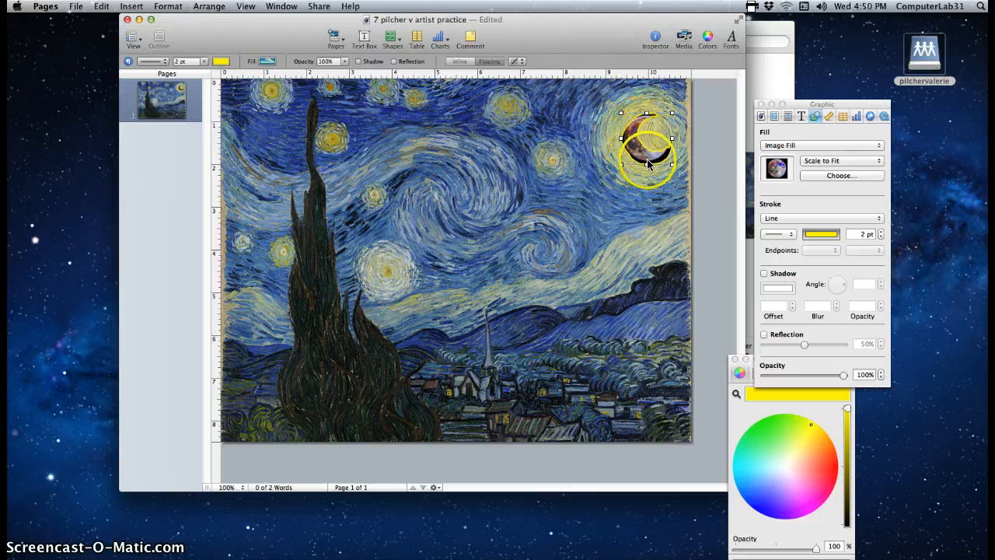
click(101, 7)
Undo the Image Fill to restore the moon's yellow gradient, then select the Starry Night background
click(103, 20)
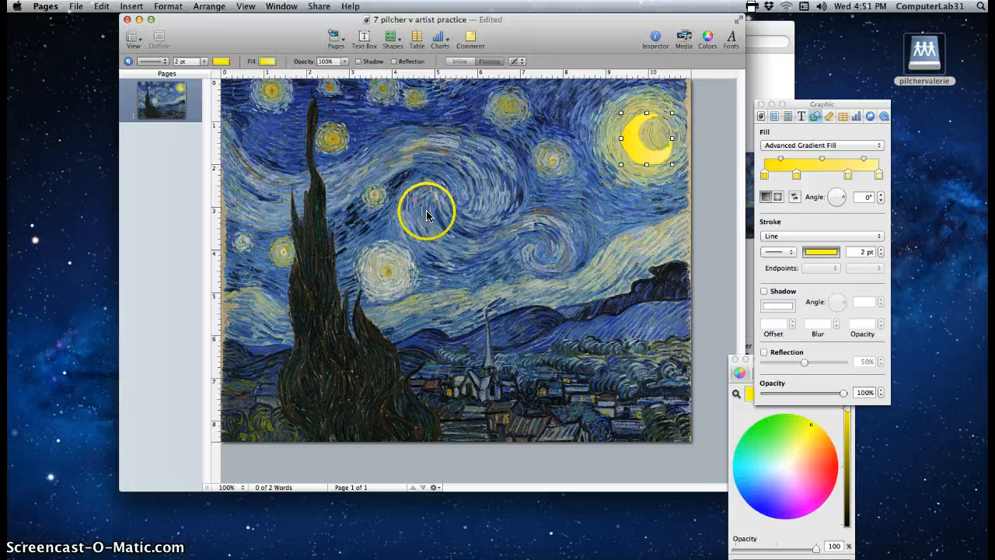
click(589, 289)
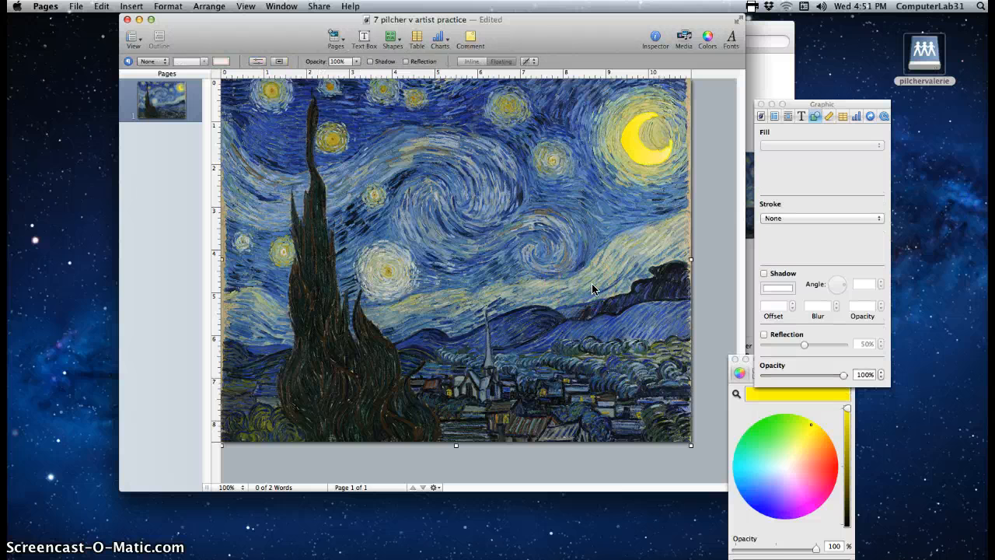
Undo an accidental move of the Starry Night picture and send it to the back
drag(593, 289, 618, 280)
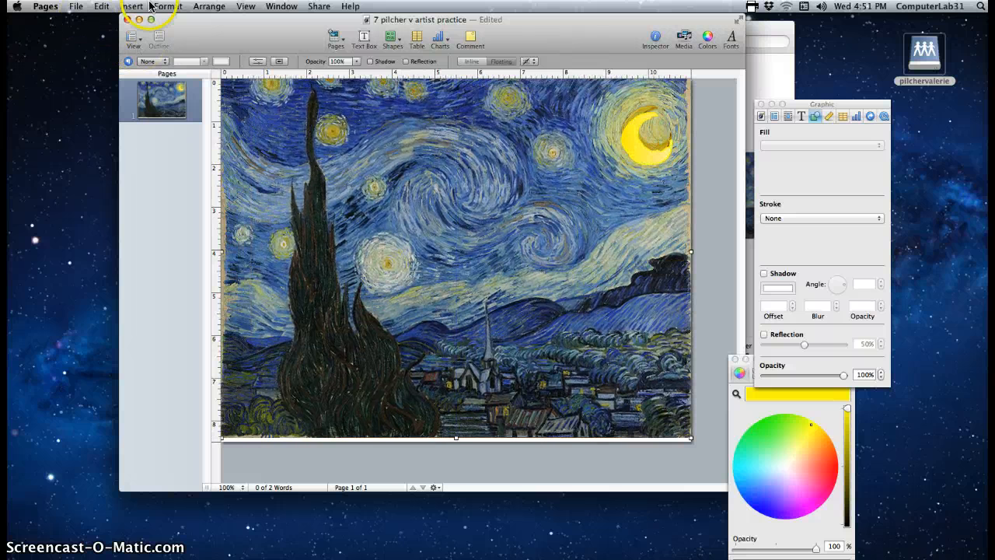
click(102, 7)
click(128, 21)
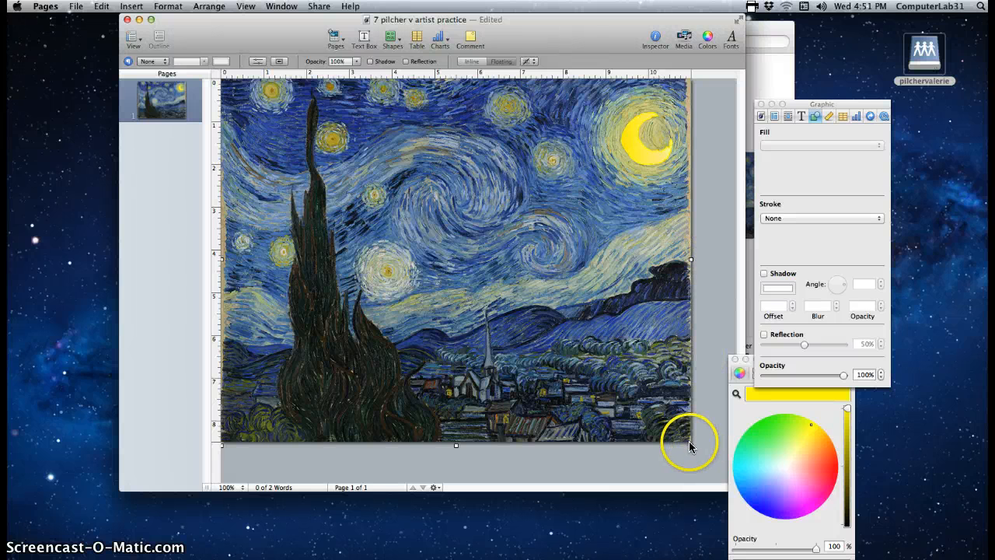
click(205, 7)
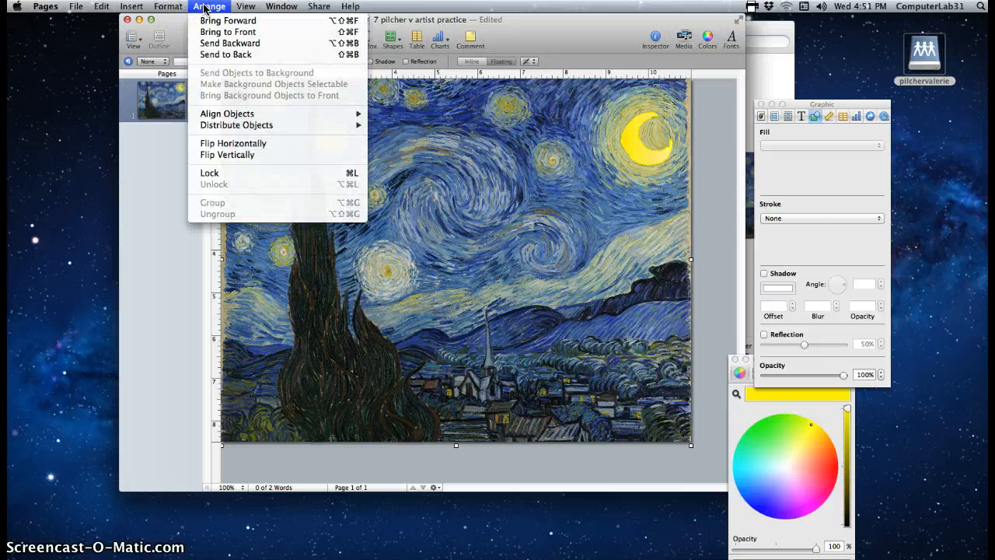
click(221, 55)
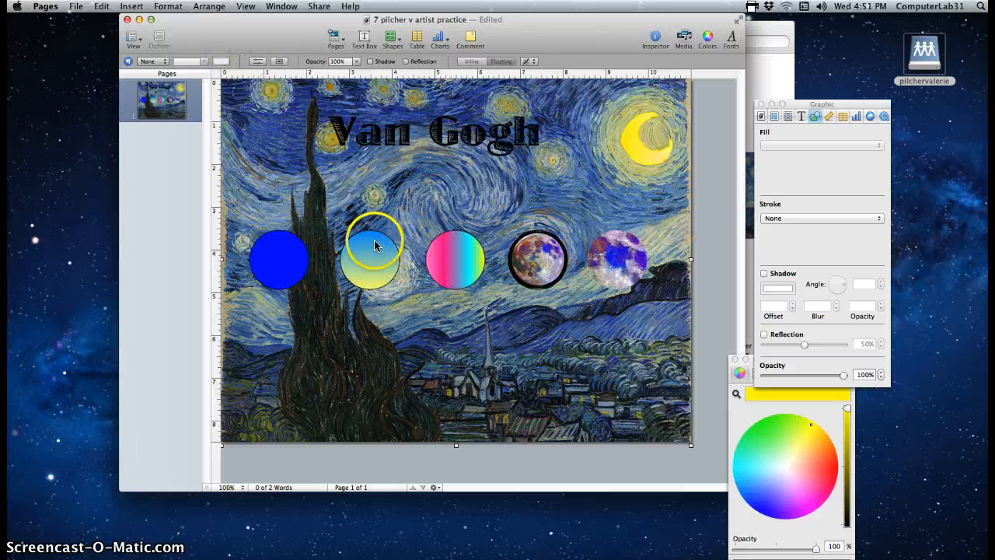
Move the blue circle to the lower right and centre the moon photo in its circular frame
click(276, 263)
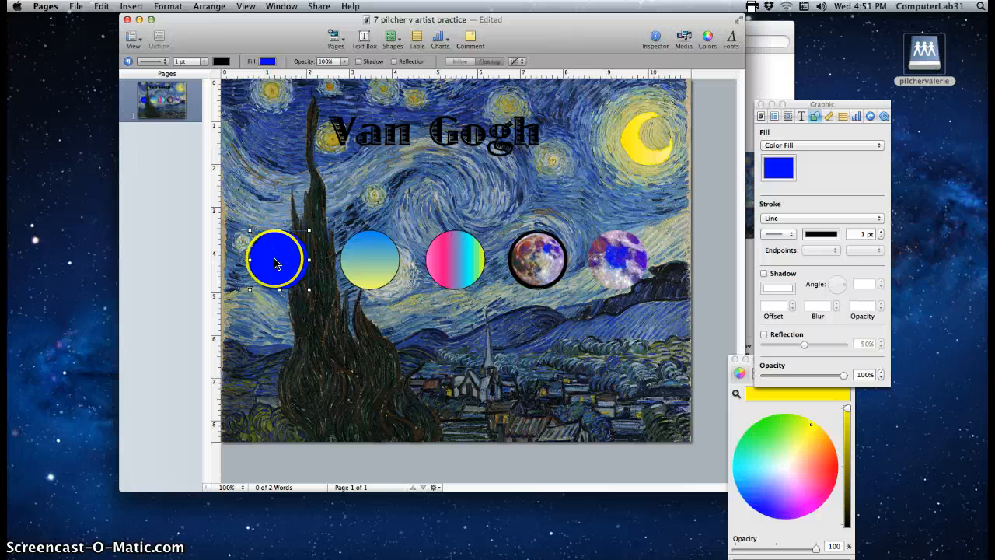
drag(277, 259, 591, 334)
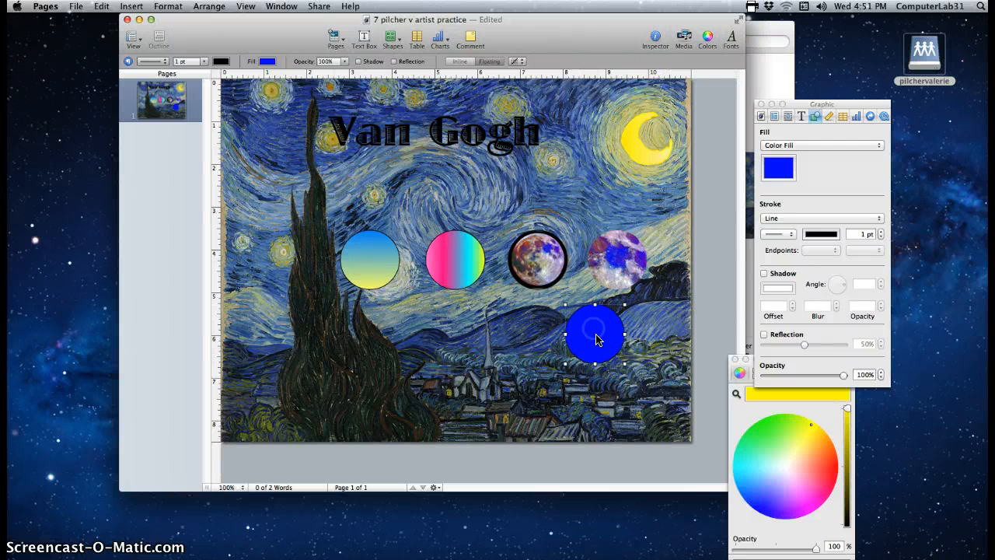
click(618, 258)
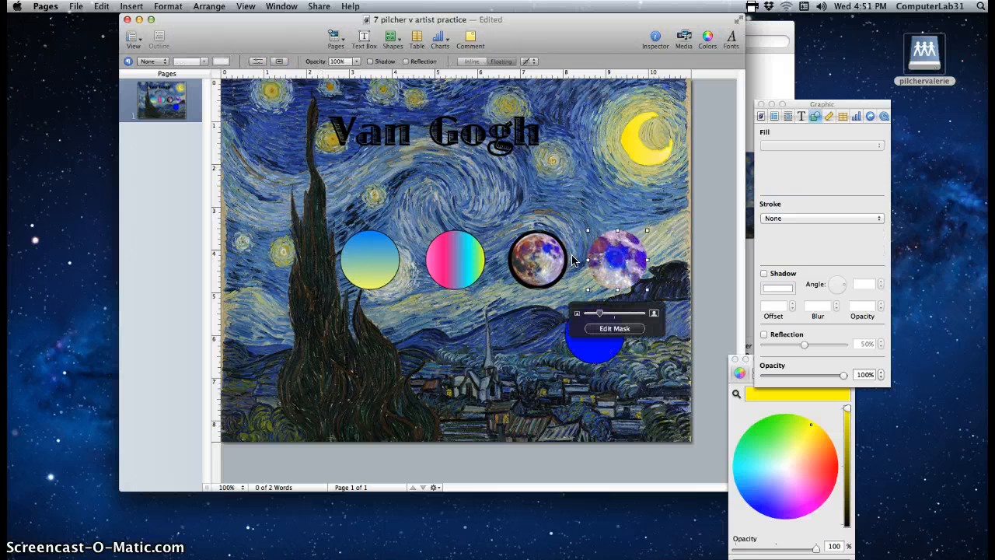
drag(612, 262, 619, 263)
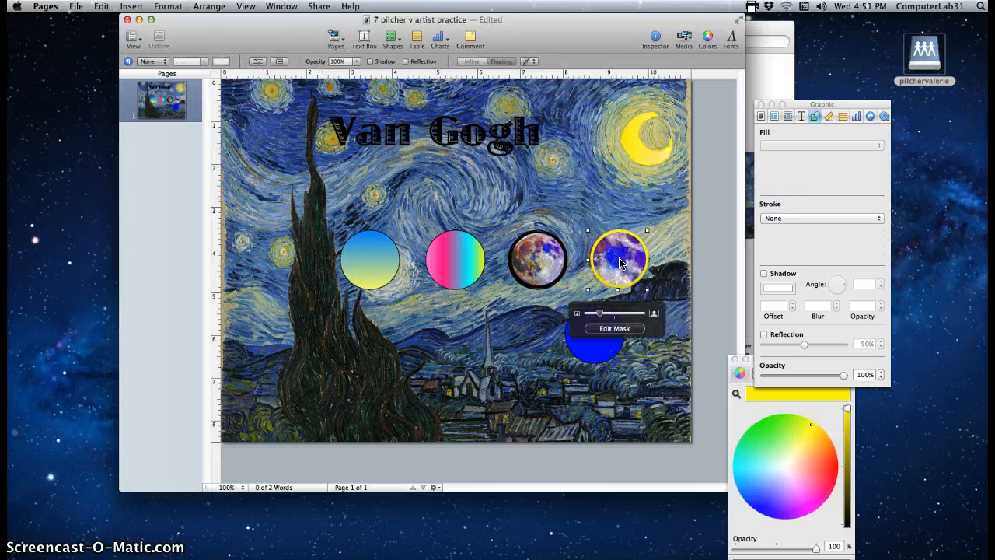
click(537, 255)
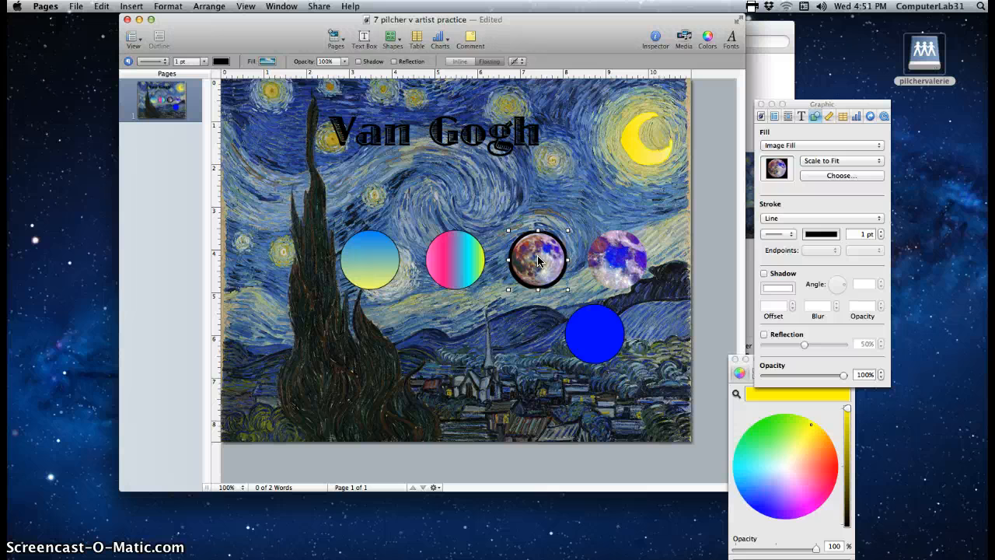
Delete the gradient and purple trial circles, then nudge the blue circle up and slightly left
key(Delete)
click(475, 262)
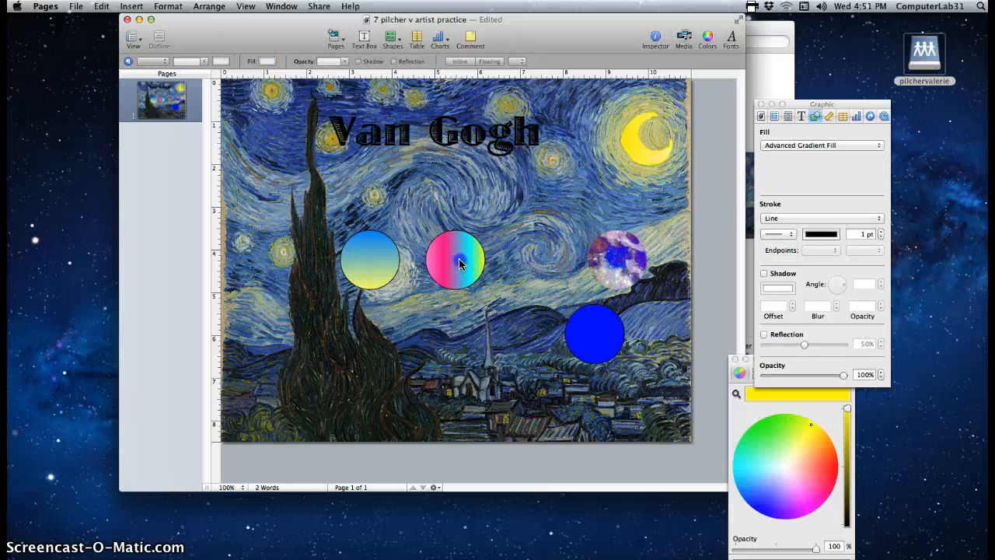
key(Delete)
click(366, 264)
key(Delete)
click(617, 260)
key(Delete)
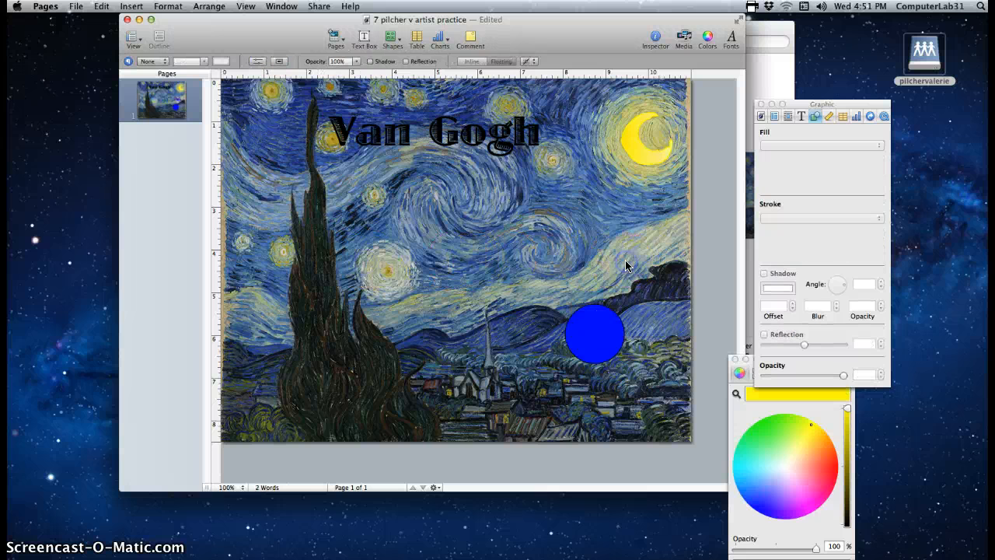
click(605, 324)
drag(600, 327, 594, 281)
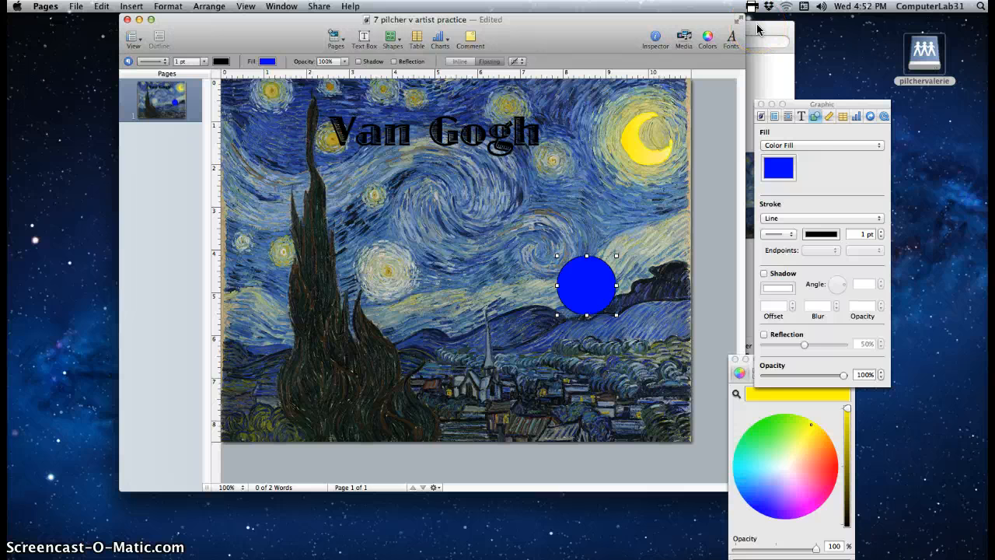
Try an Image Fill on the blue circle using the Van Gogh portrait JPG
click(801, 146)
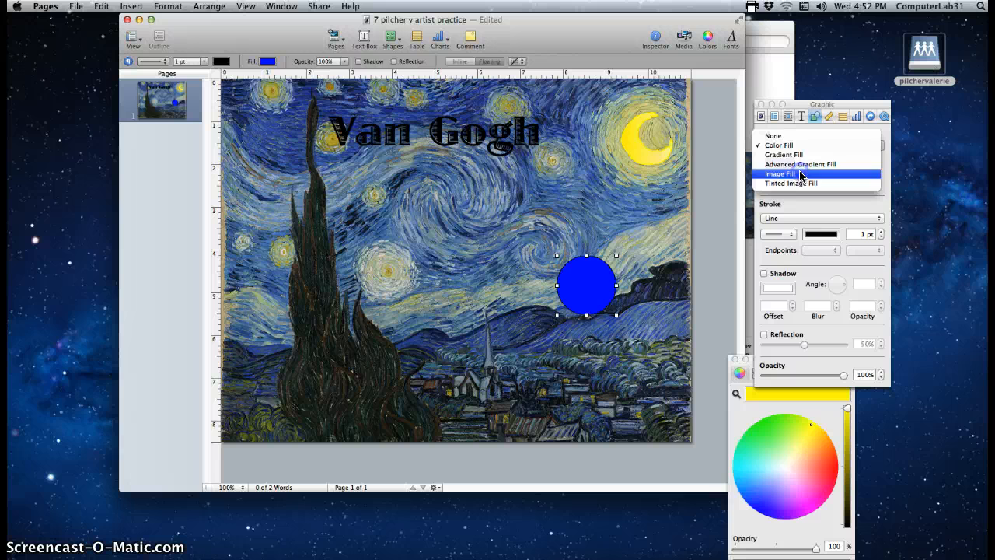
click(801, 174)
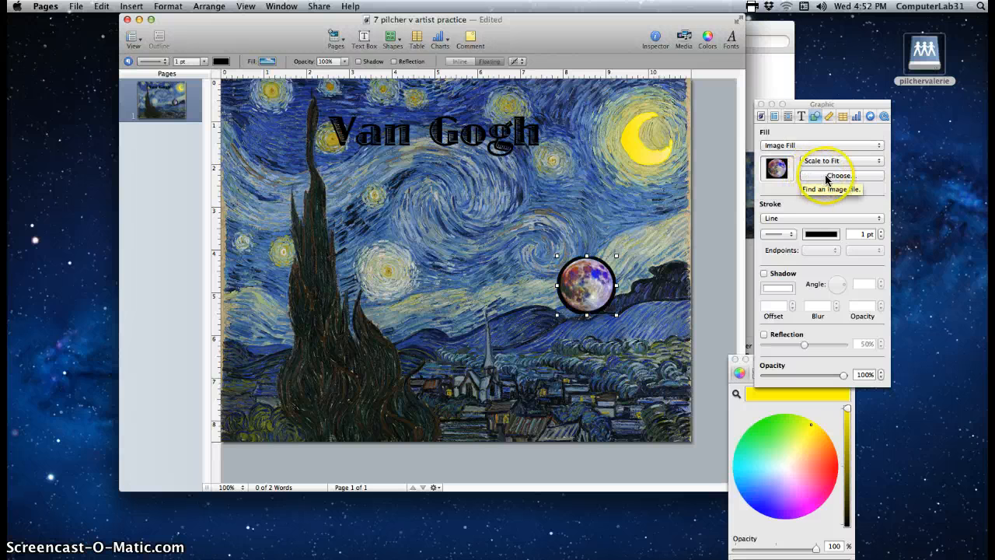
click(825, 177)
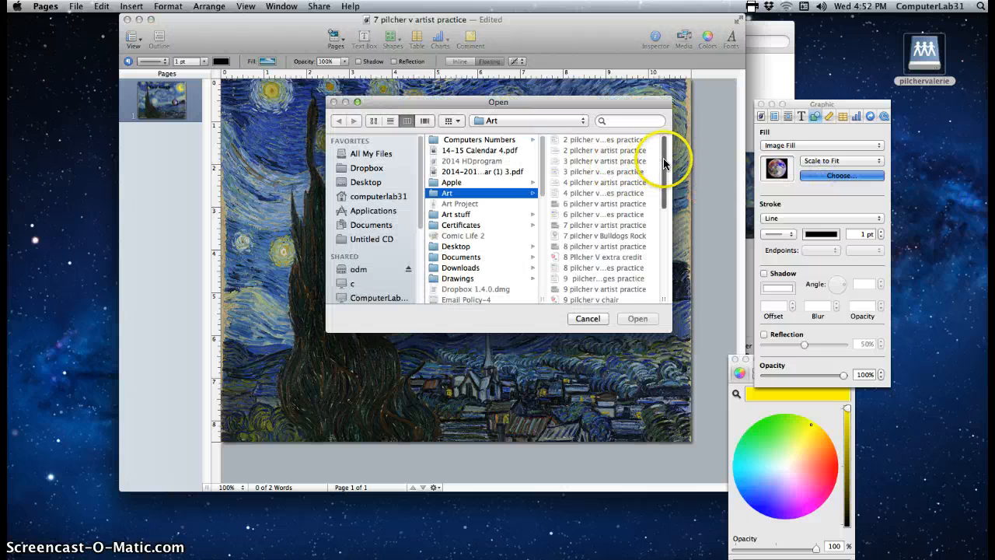
drag(665, 161, 662, 263)
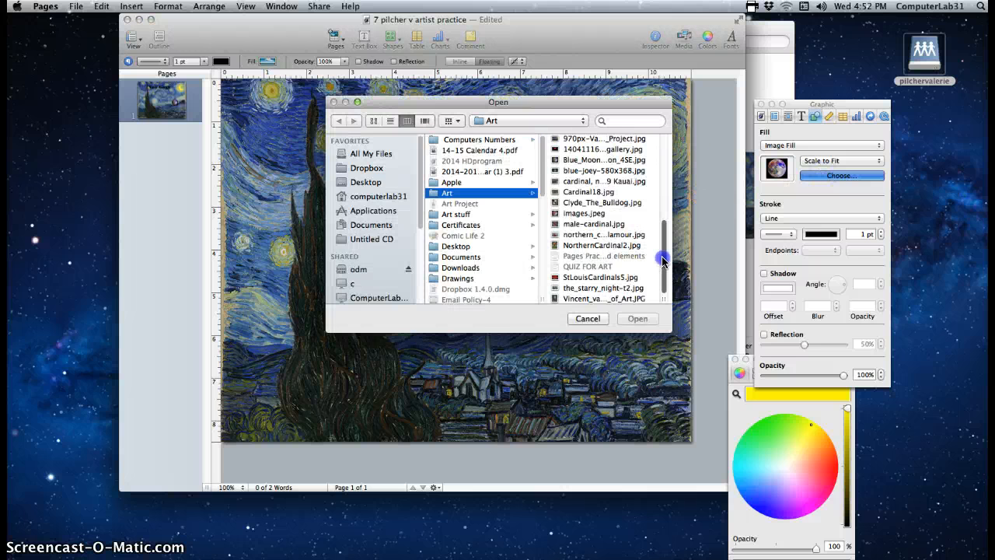
click(611, 299)
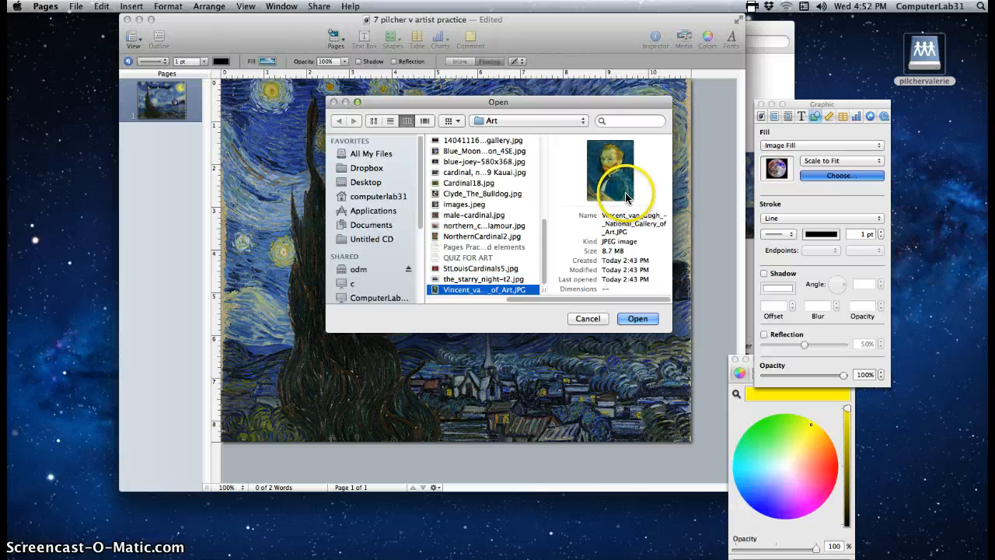
click(638, 319)
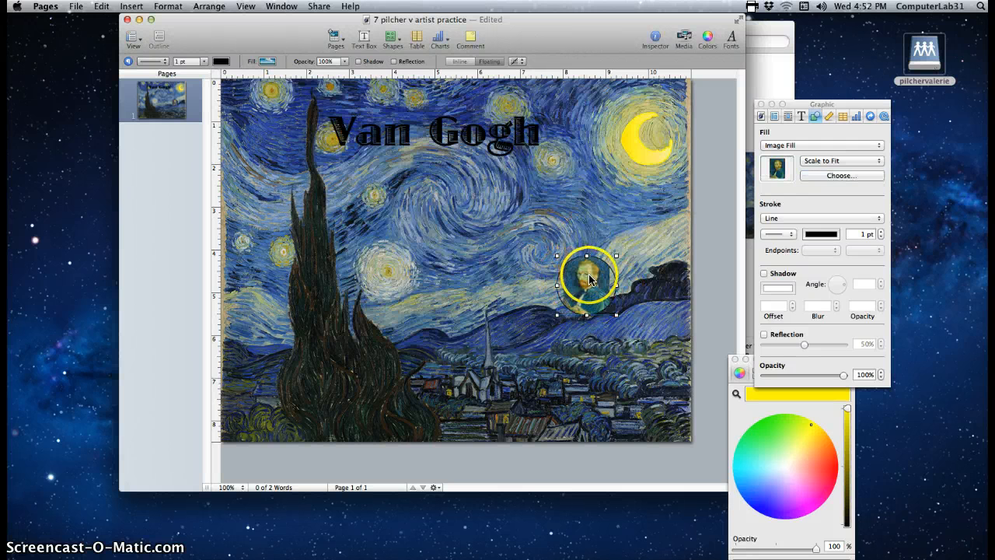
Undo twice to restore the plain blue fill, and close the Inspector and Colors windows
click(102, 8)
click(132, 20)
click(101, 6)
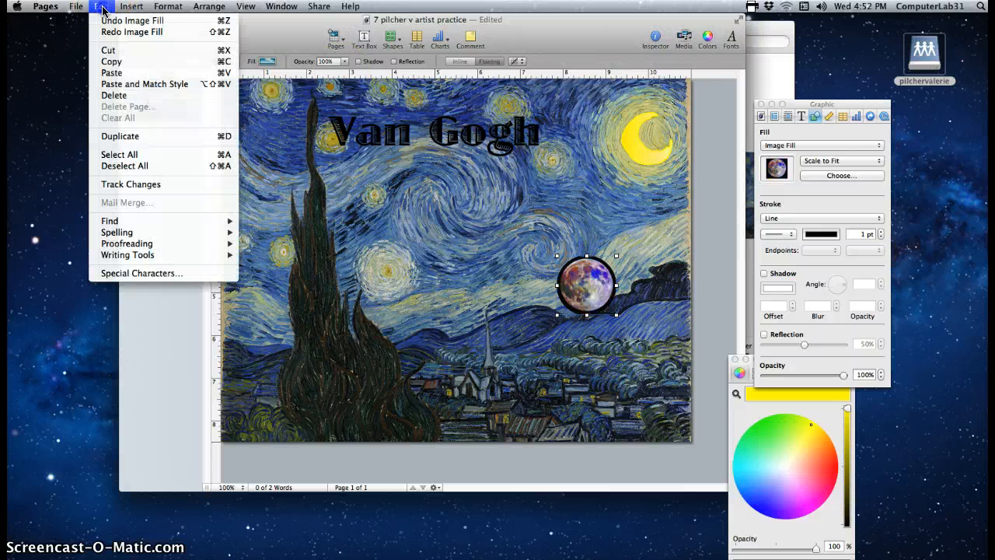
click(107, 21)
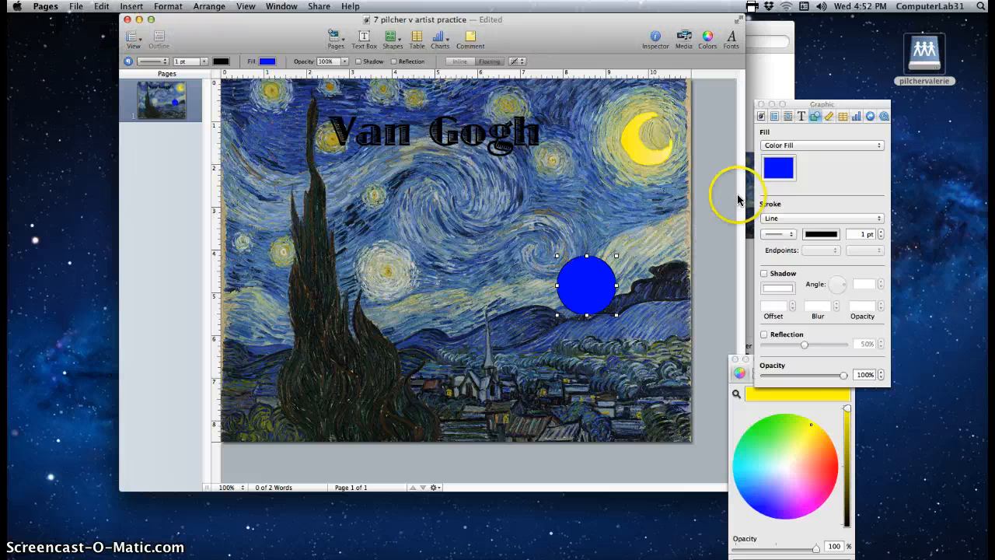
click(762, 104)
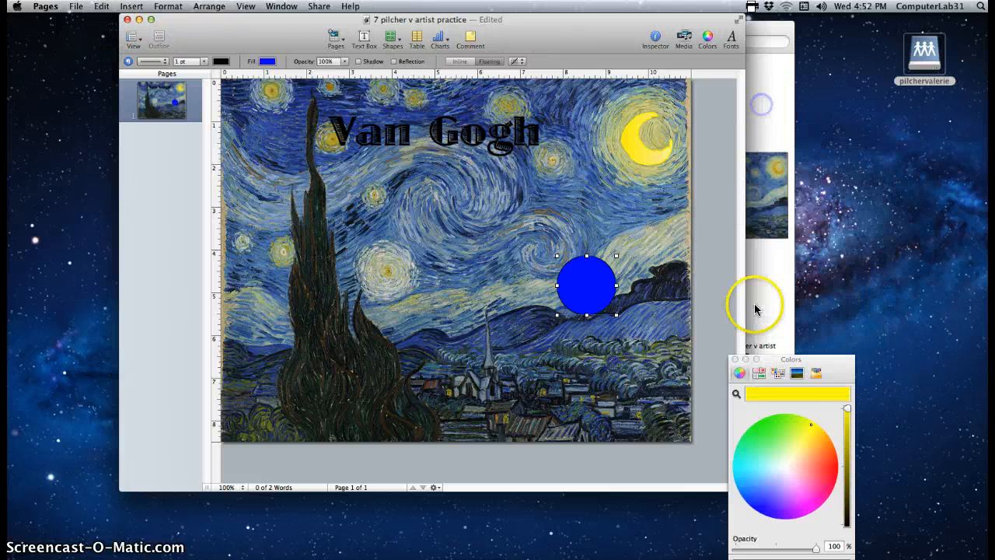
click(735, 360)
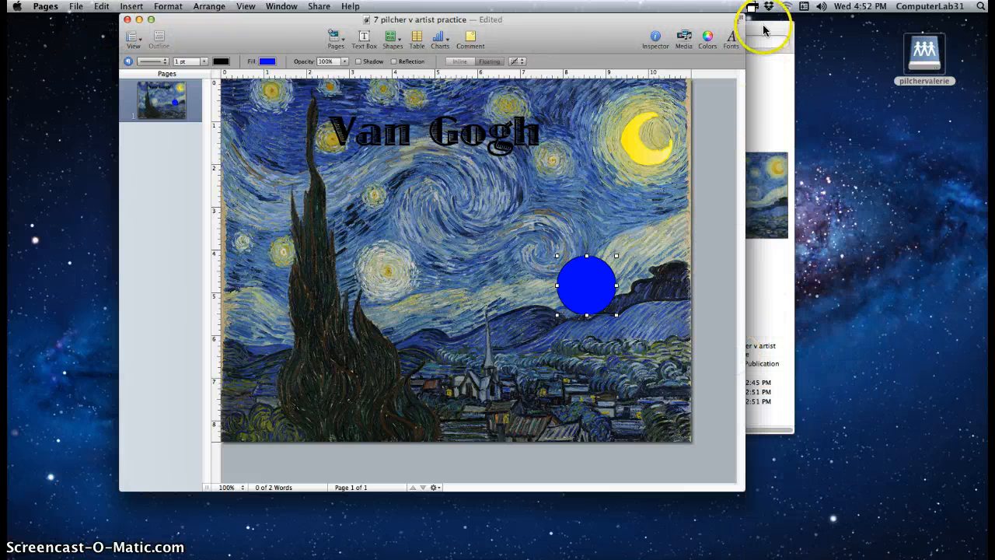
Place Finder beside Pages and drag the Vincent van Gogh JPG onto the blue circle
drag(775, 28, 987, 25)
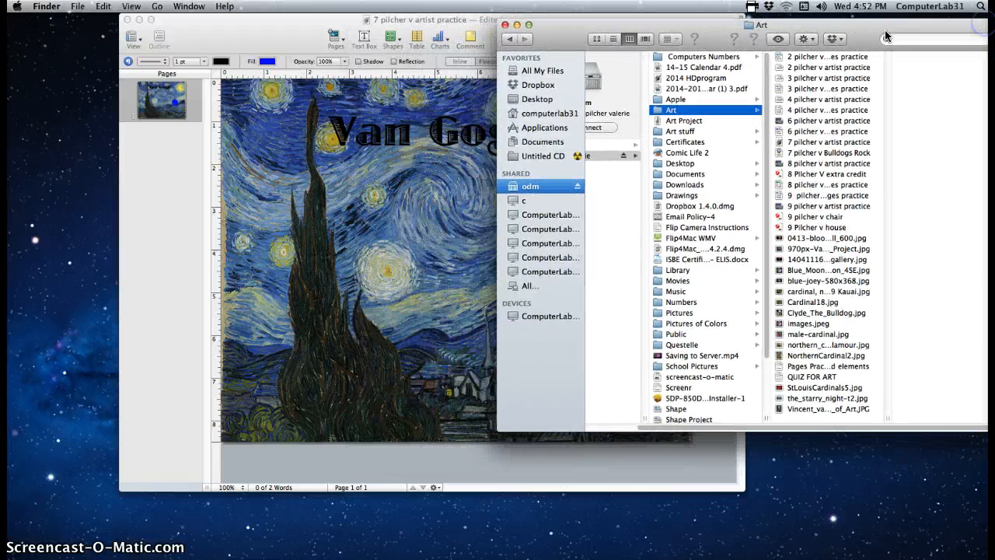
drag(840, 26, 851, 23)
click(814, 408)
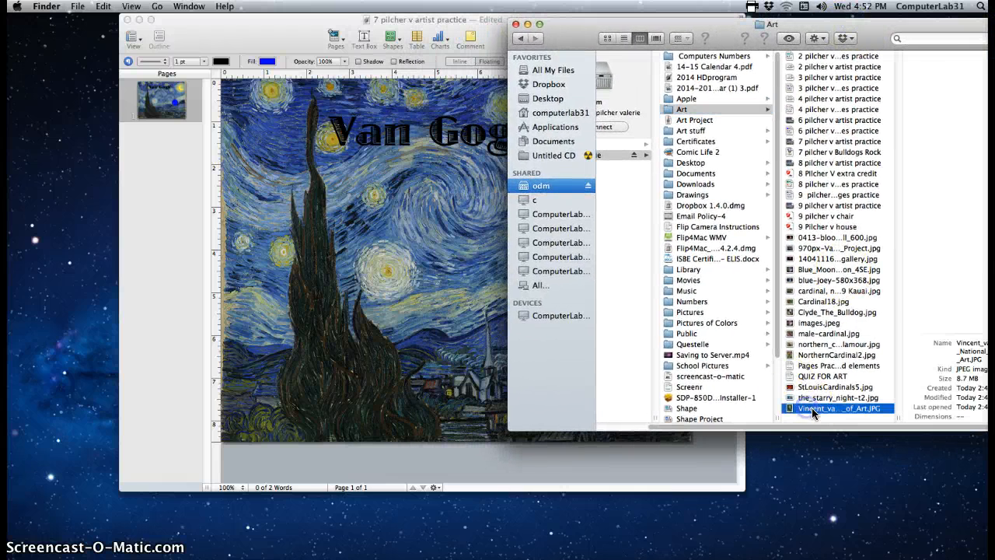
drag(438, 20, 280, 9)
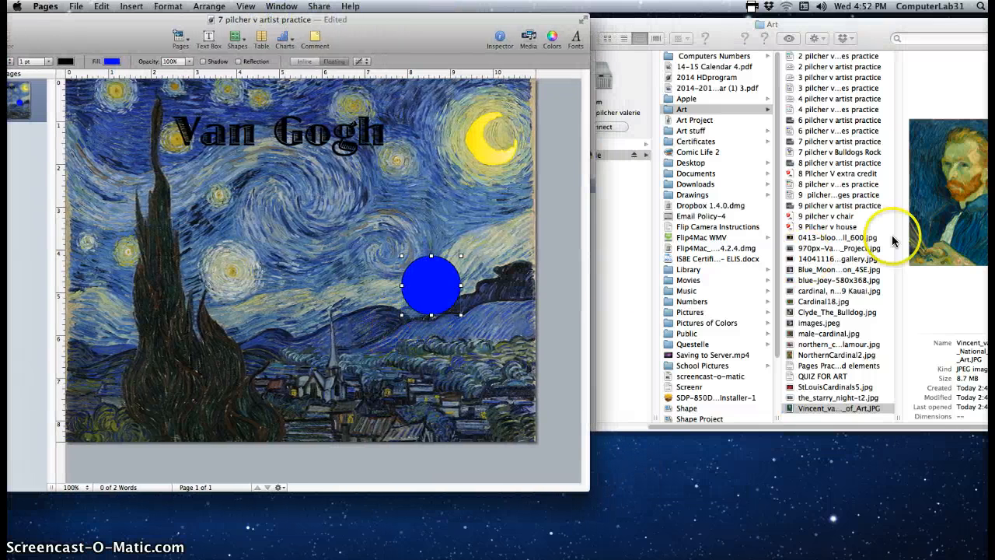
click(792, 410)
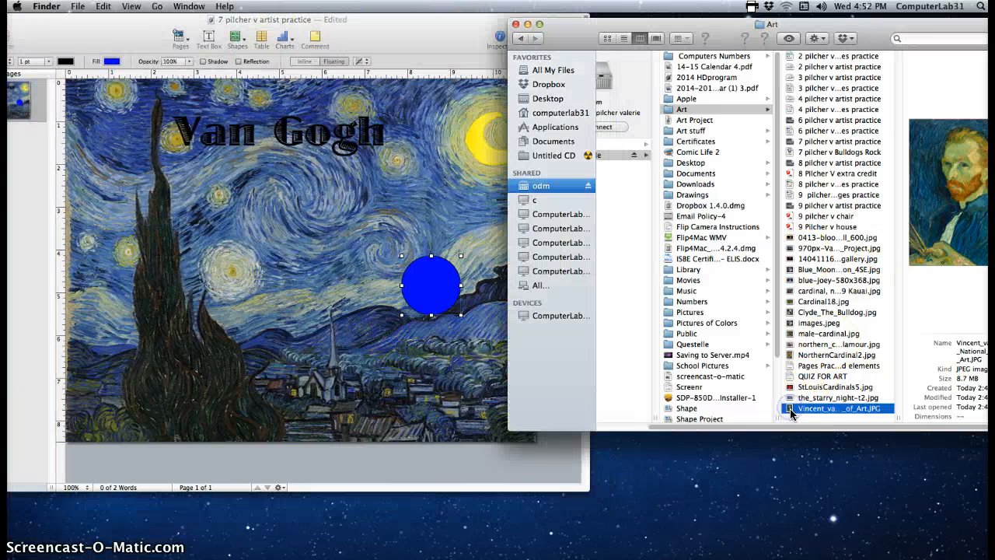
drag(781, 405, 434, 284)
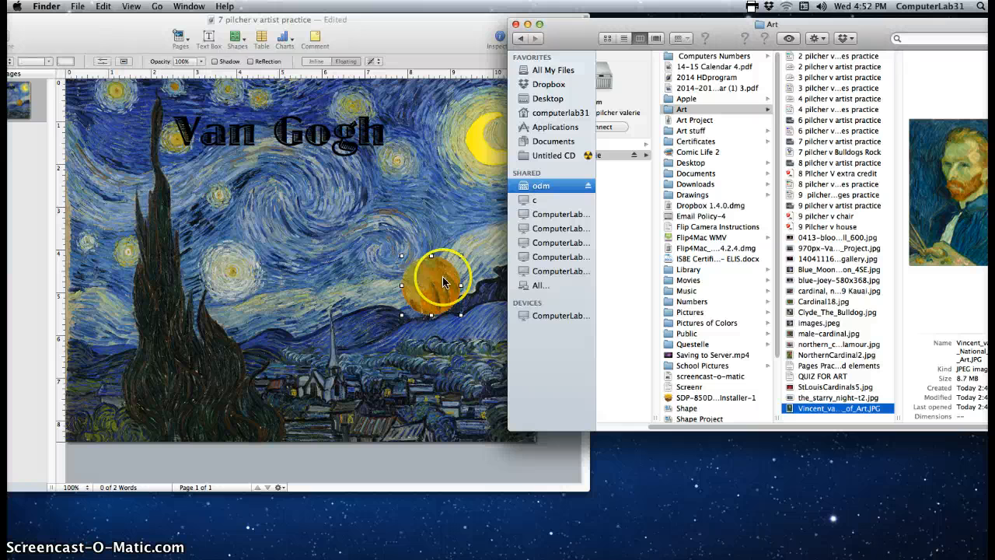
click(514, 29)
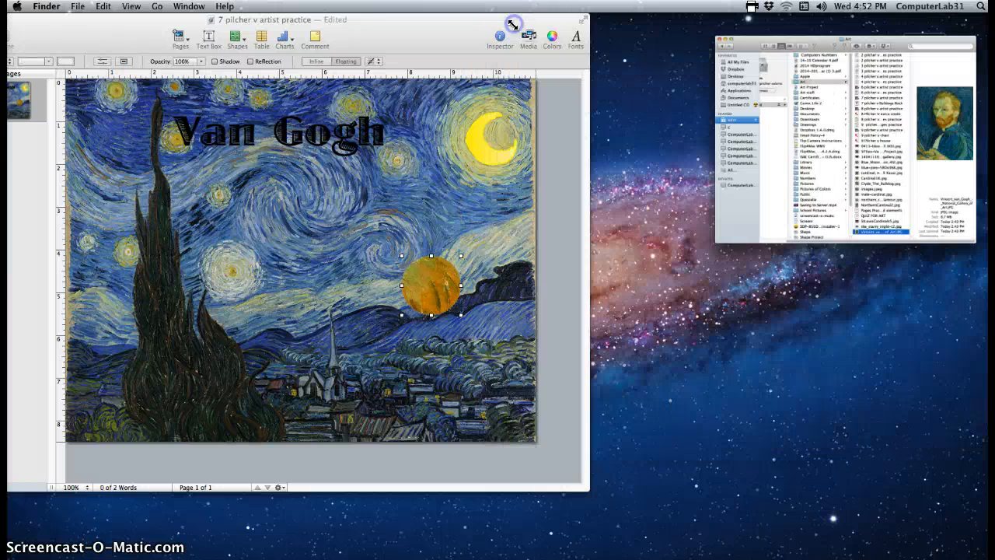
Shrink the portrait within its circular mask and centre Van Gogh's face in the circle
drag(449, 27, 637, 21)
click(632, 293)
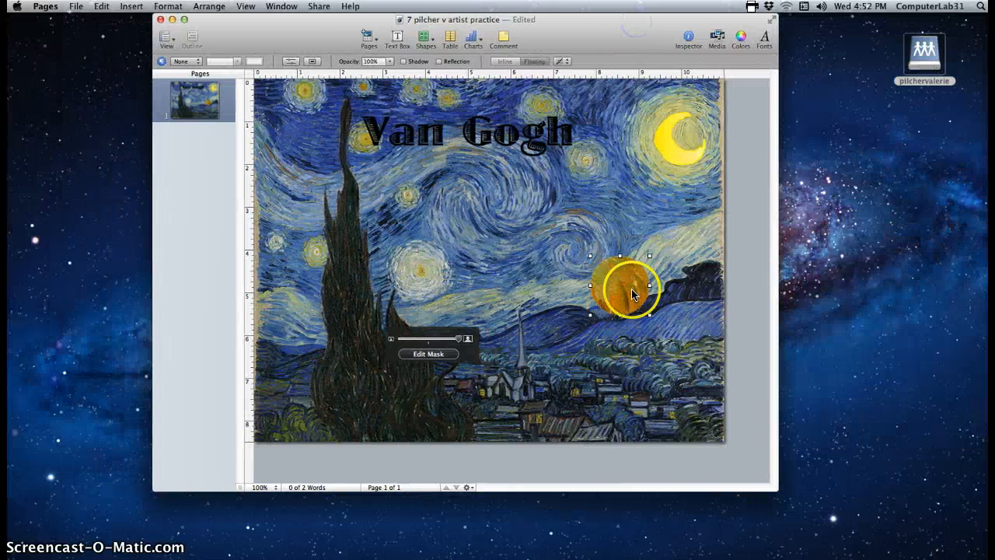
mouse_move(615, 286)
mouse_down()
mouse_move(622, 276)
mouse_move(622, 293)
mouse_up()
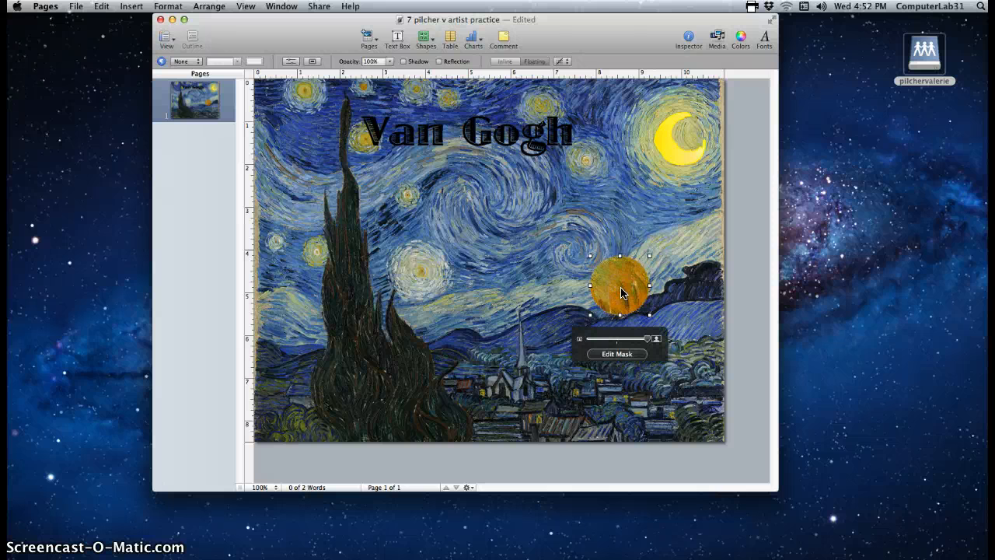
double_click(622, 292)
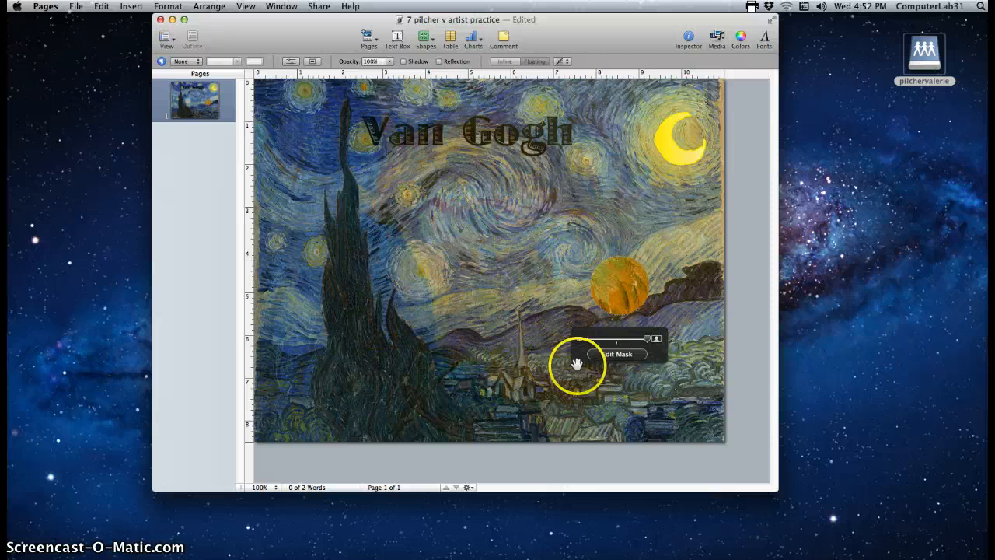
drag(649, 339, 643, 341)
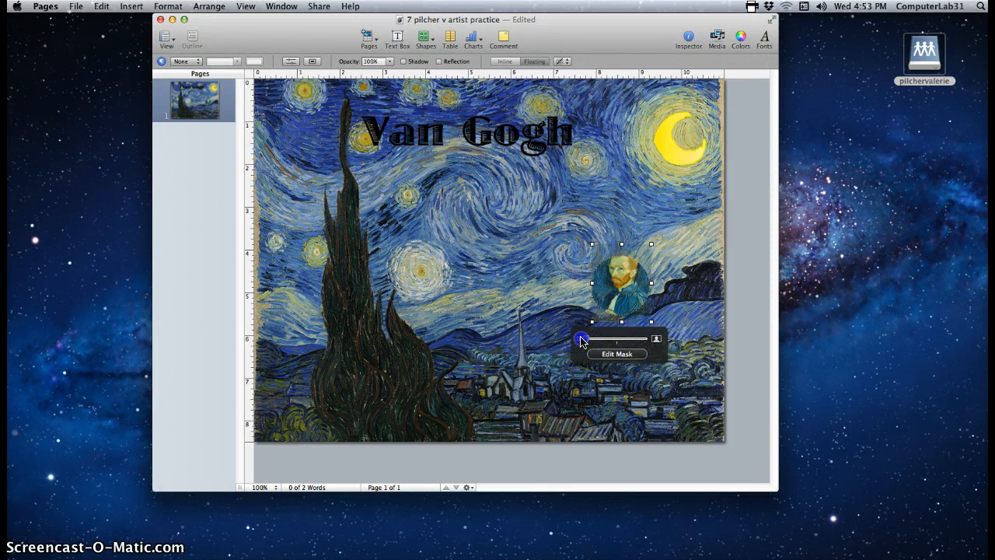
mouse_move(626, 285)
mouse_down()
mouse_move(608, 288)
mouse_move(619, 290)
mouse_up()
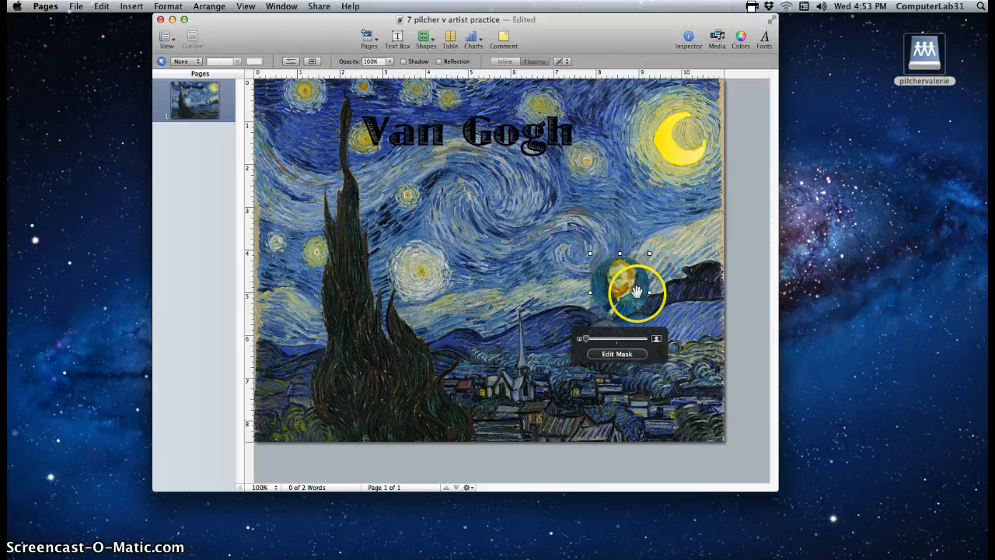
click(693, 319)
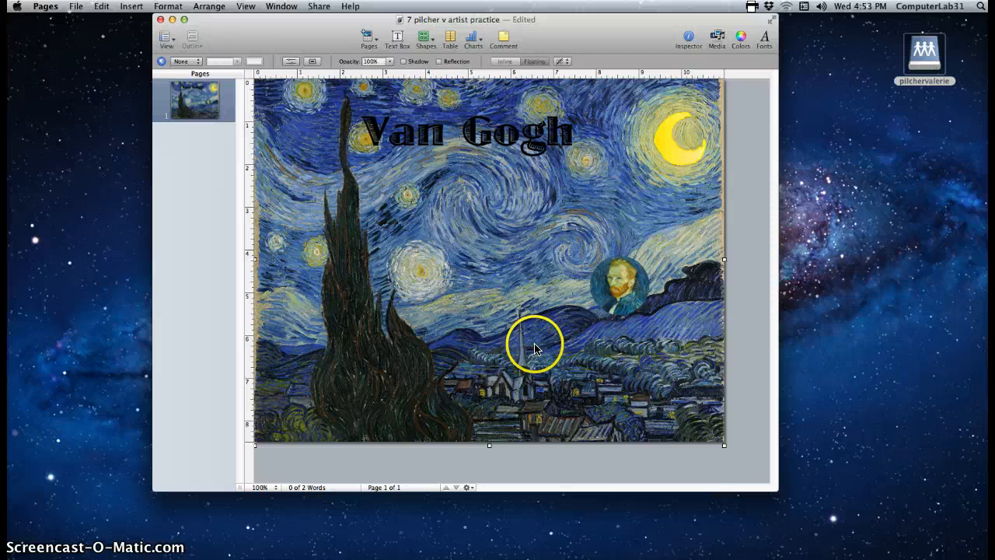
Give the portrait circle a Midnight navy line border, then select the Van Gogh title
click(611, 309)
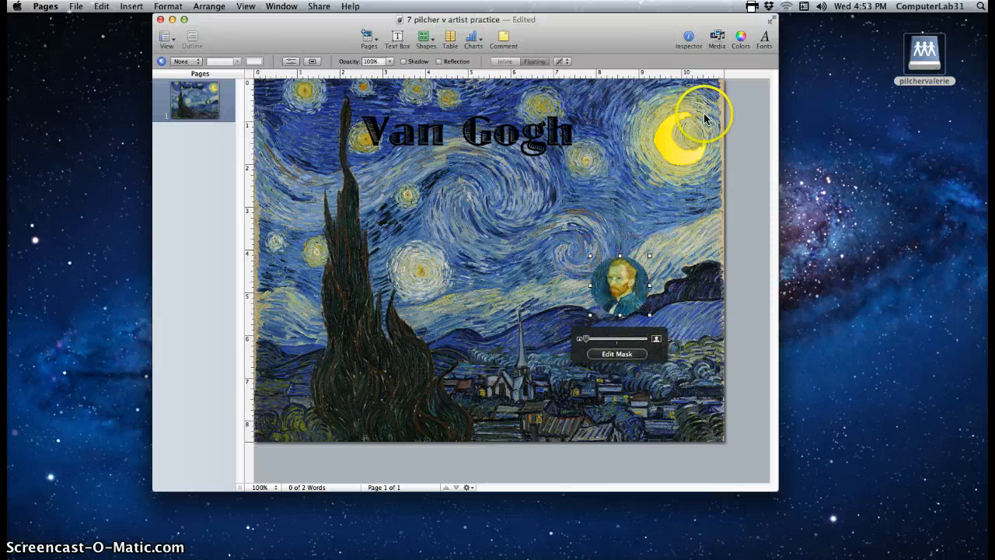
click(690, 39)
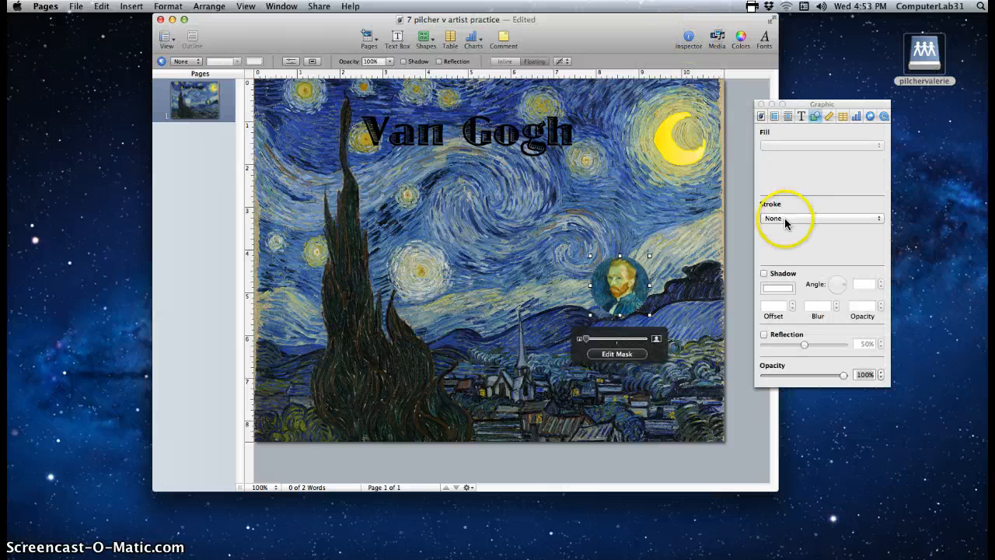
click(790, 218)
click(782, 229)
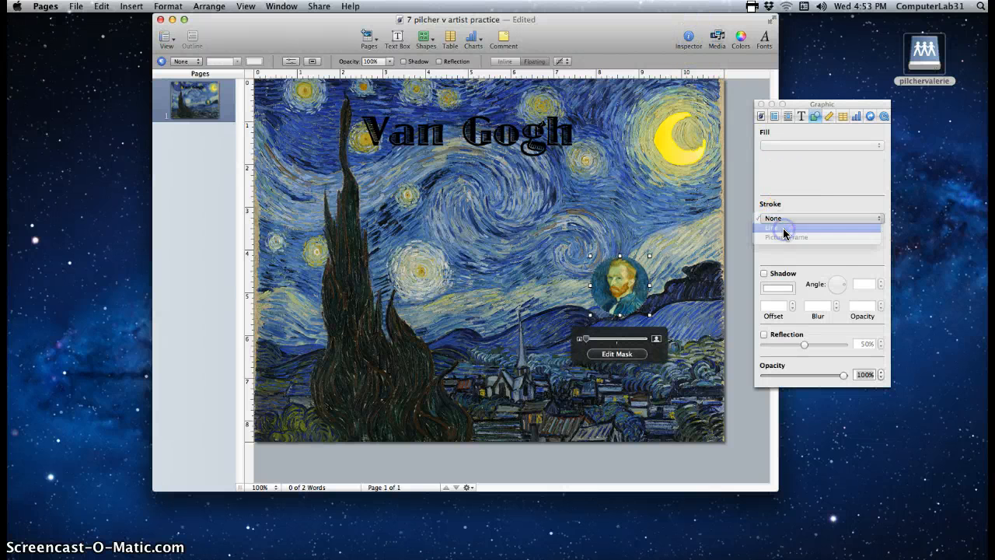
click(824, 233)
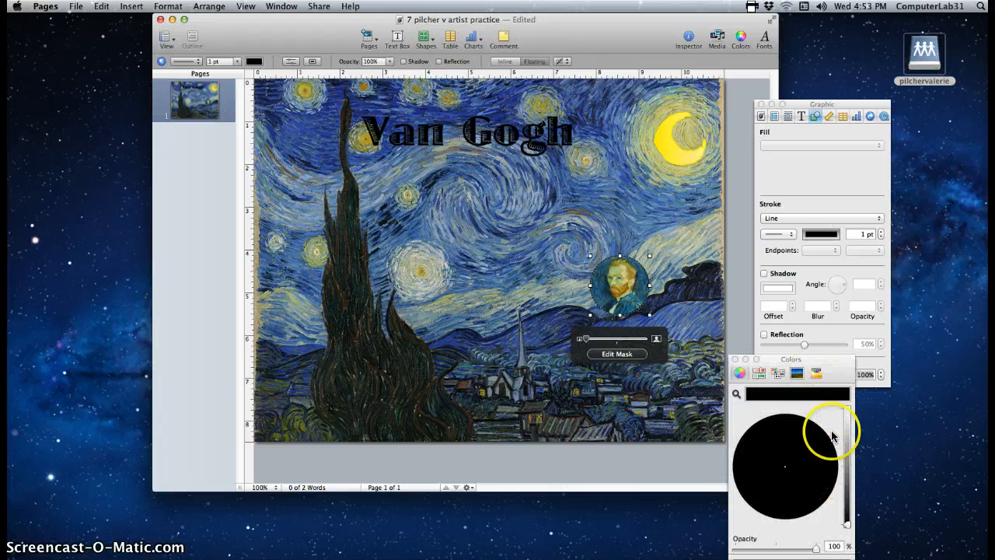
click(816, 374)
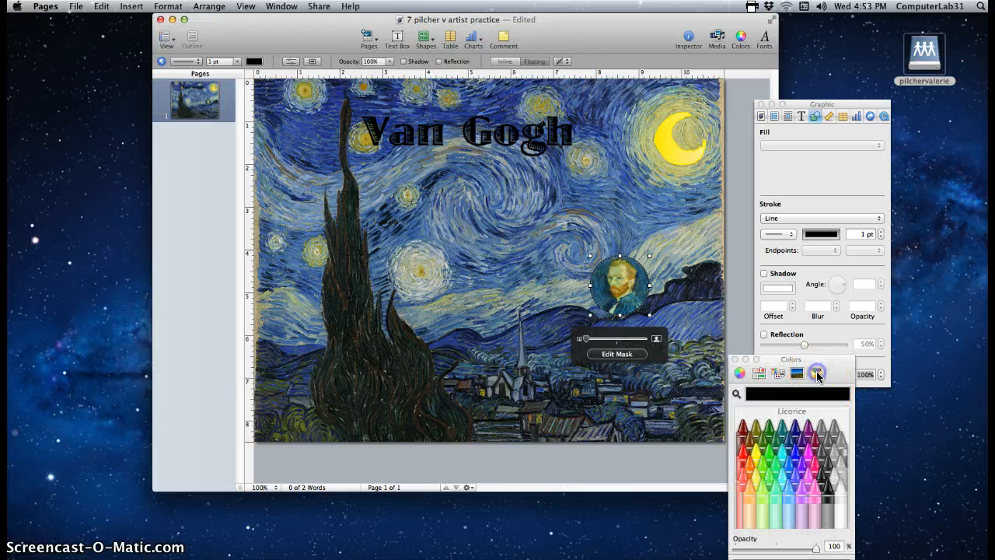
click(795, 432)
click(615, 392)
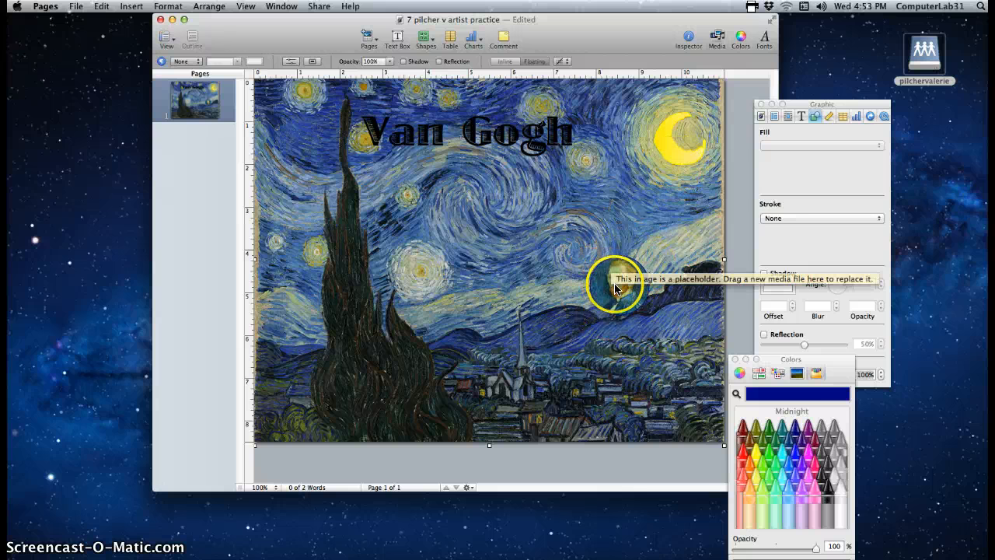
click(494, 137)
Move the Van Gogh title to the painting's lower right and set it to 64 pt
drag(490, 149, 619, 315)
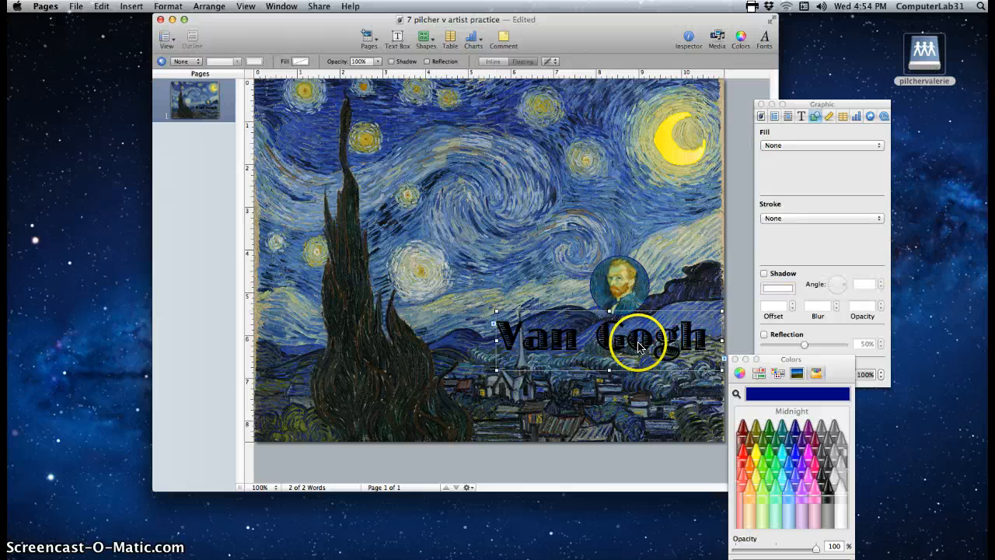
click(661, 339)
double_click(706, 340)
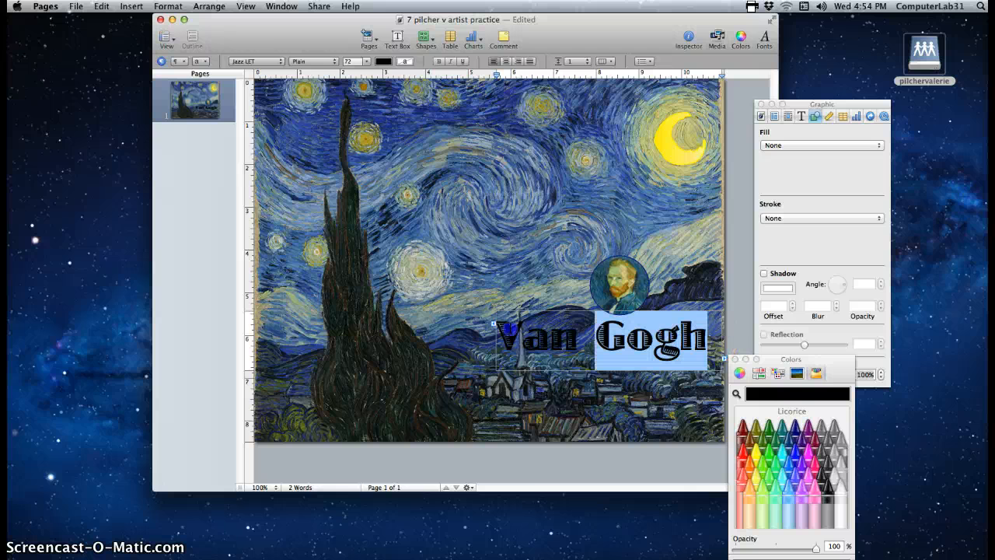
shift+click(507, 329)
click(367, 62)
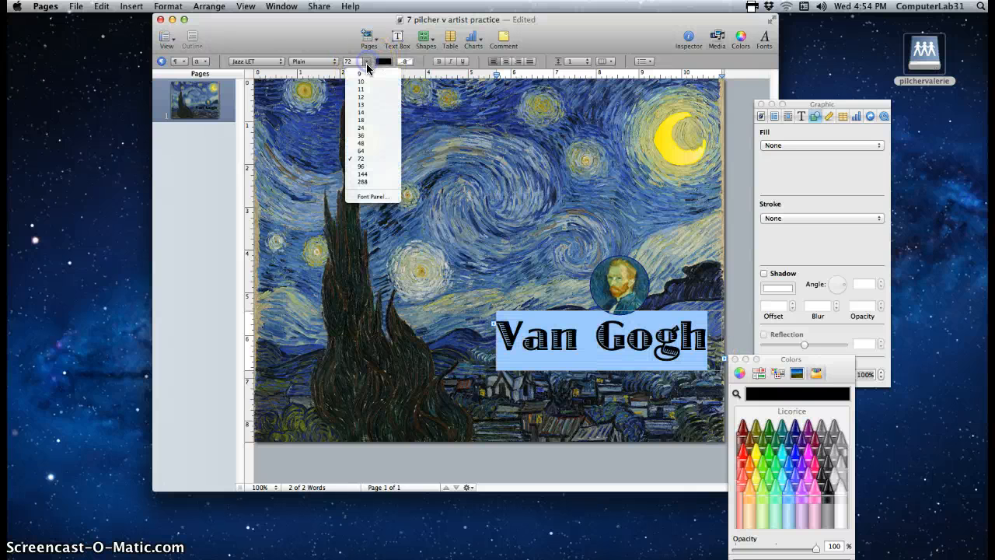
click(361, 151)
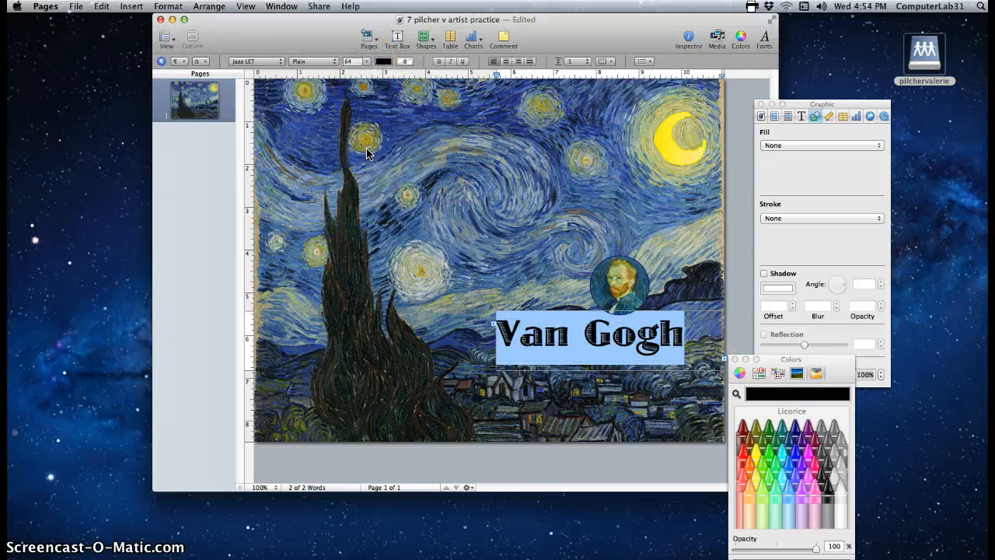
click(534, 299)
drag(551, 338, 573, 334)
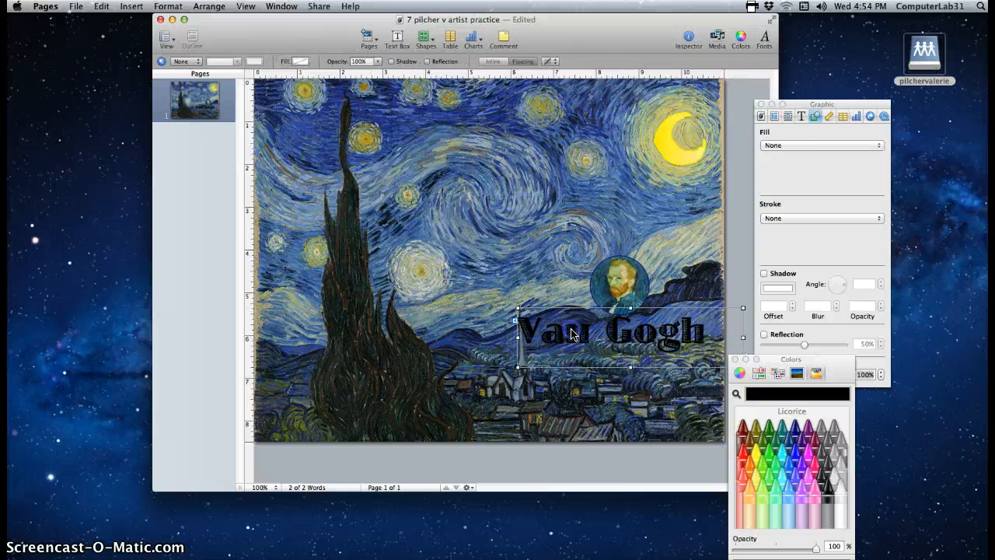
Colour the Van Gogh title text with the Banana yellow crayon
click(695, 336)
drag(702, 338, 513, 330)
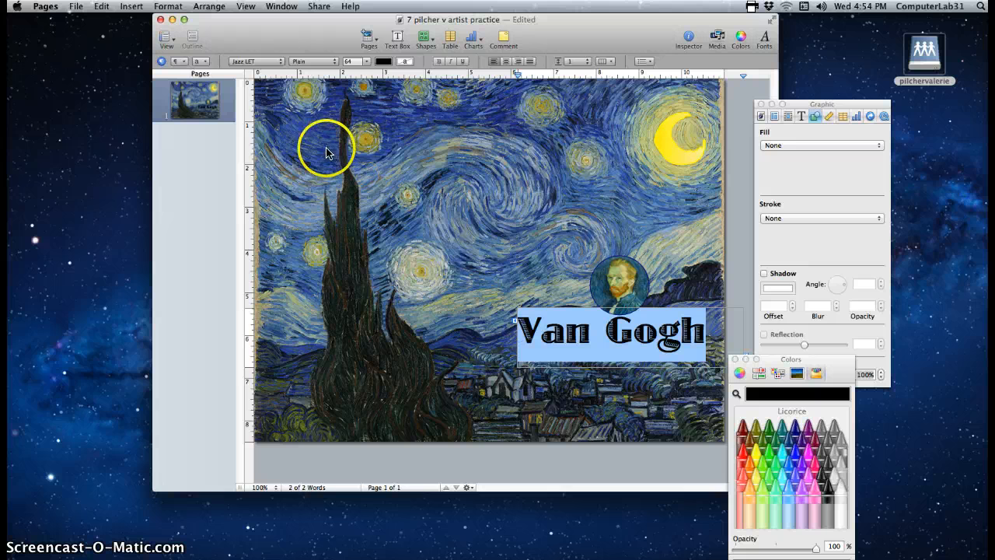
click(800, 115)
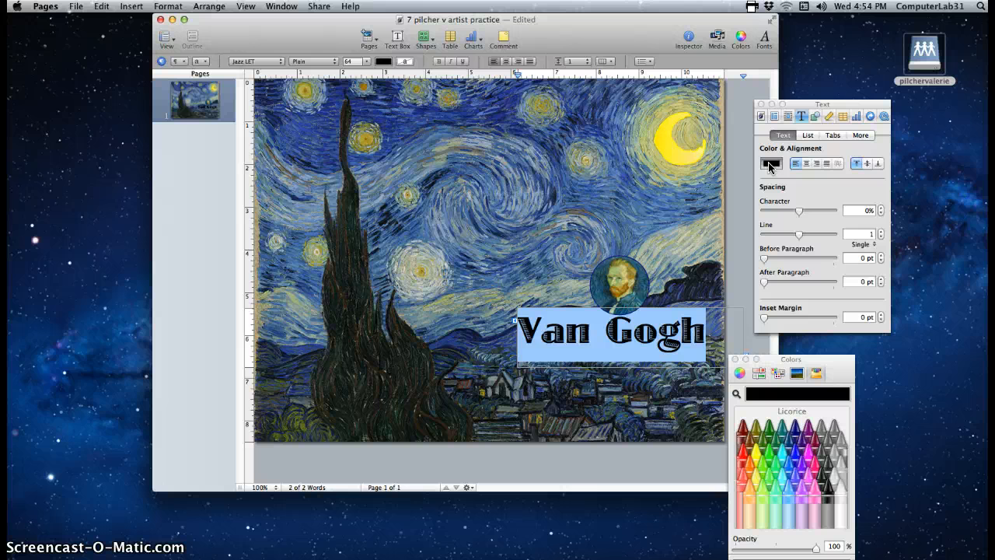
click(778, 443)
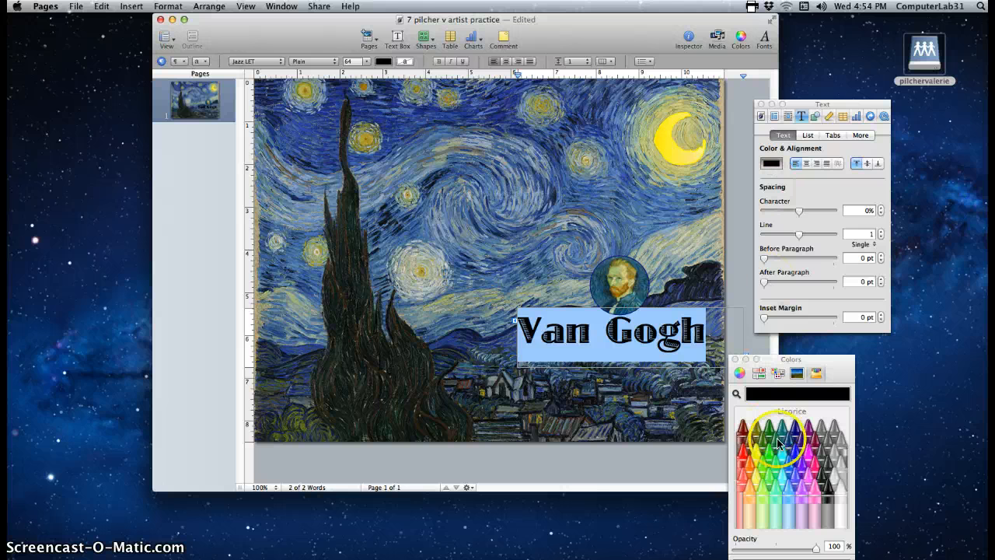
click(754, 477)
click(662, 331)
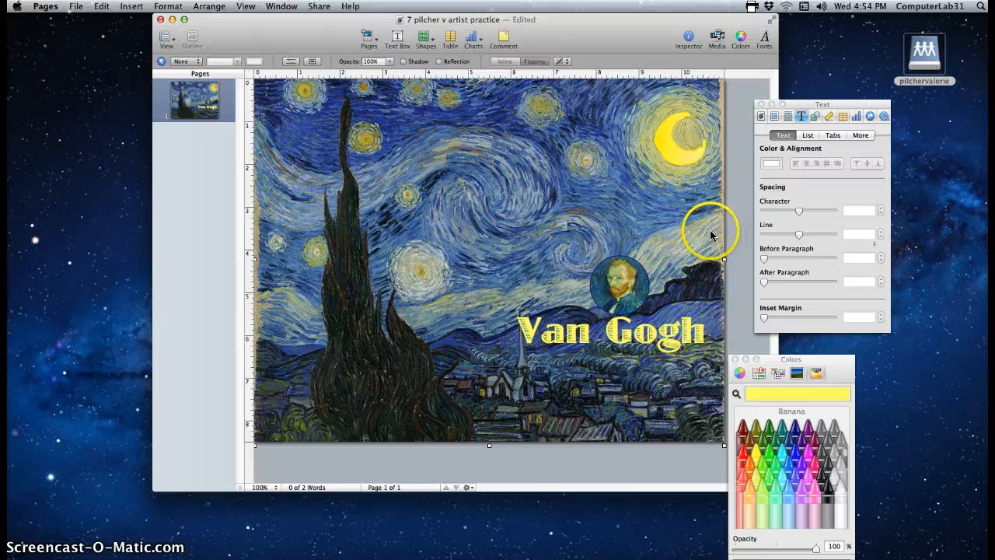
Undo accidental moves of the crescent moon and the background painting
click(663, 152)
mouse_move(663, 153)
mouse_down()
mouse_move(599, 148)
mouse_move(666, 145)
mouse_up()
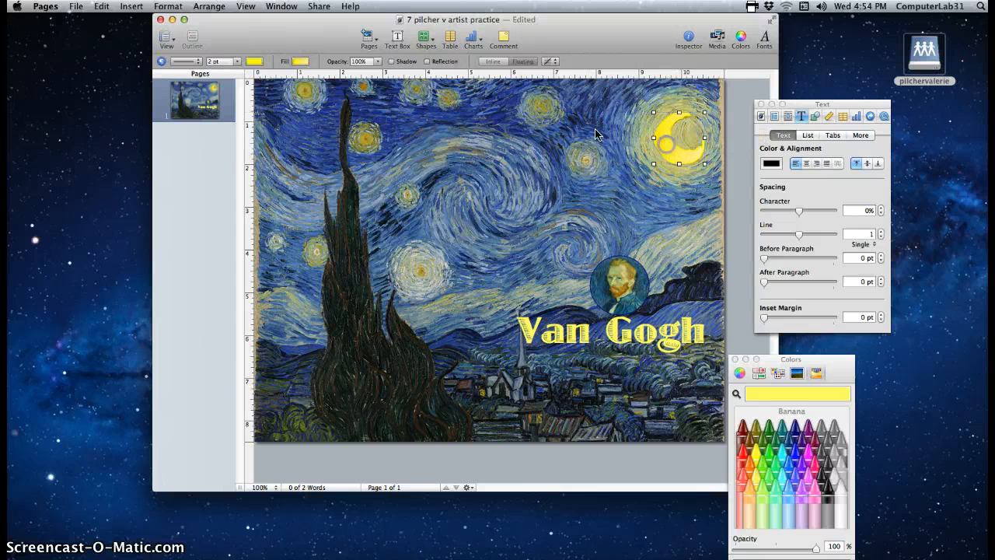
click(102, 7)
click(121, 17)
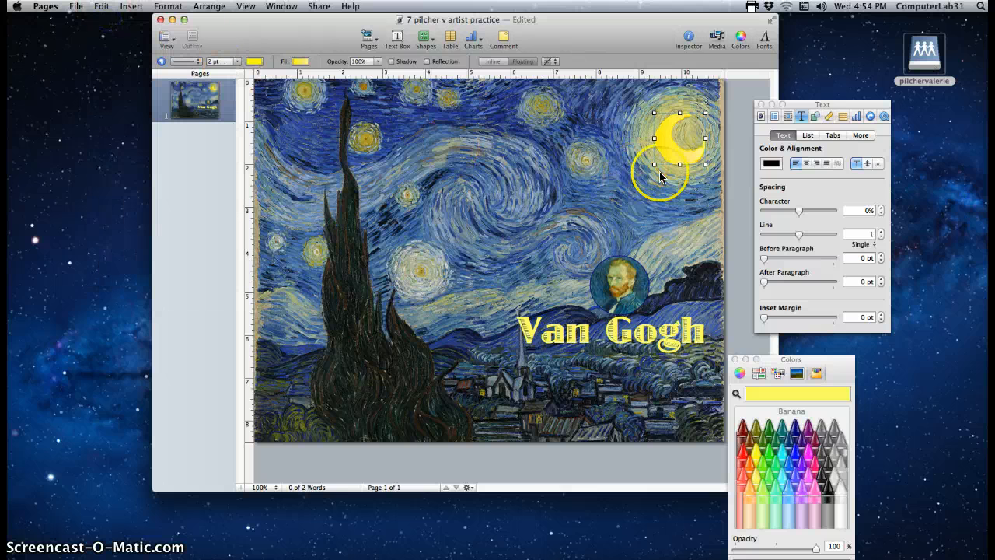
click(674, 151)
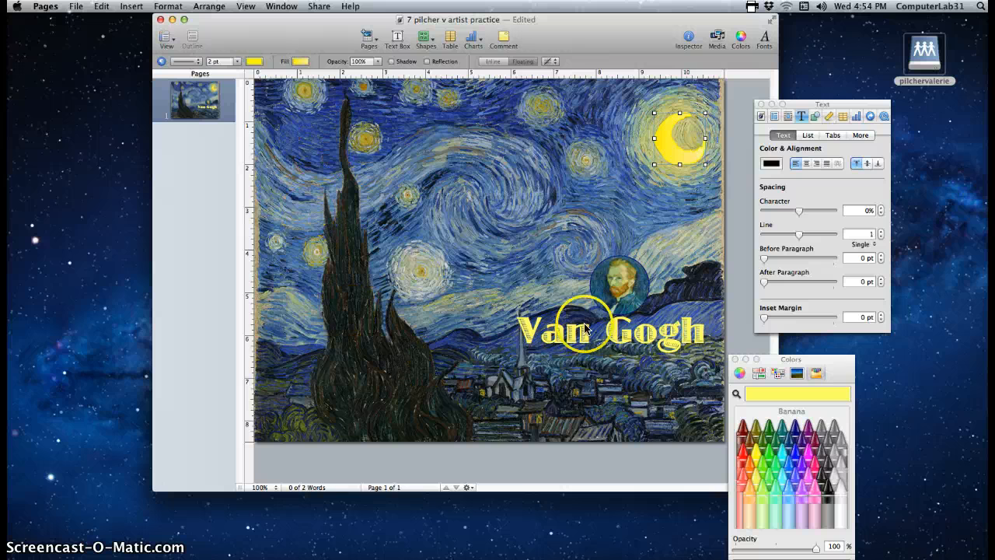
drag(531, 171, 454, 173)
click(100, 6)
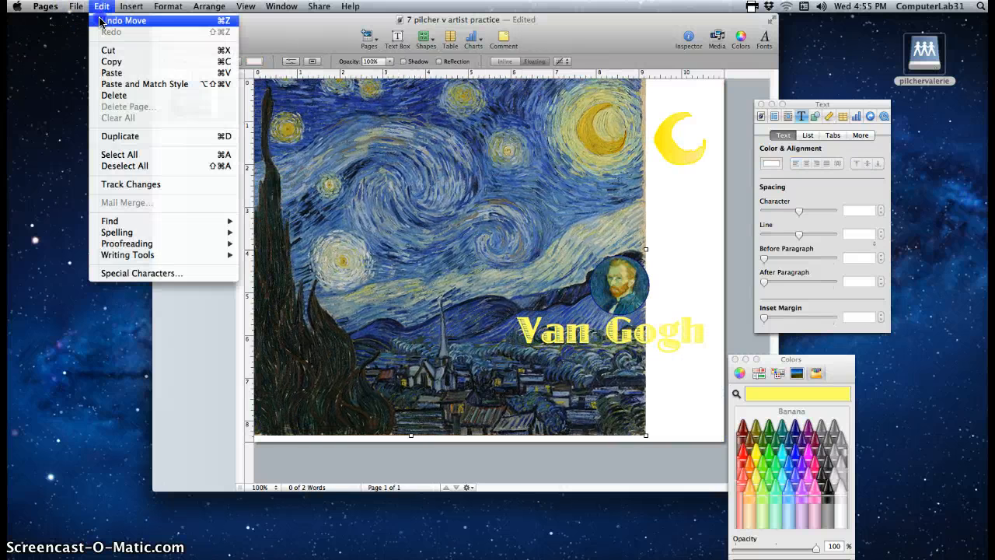
click(113, 19)
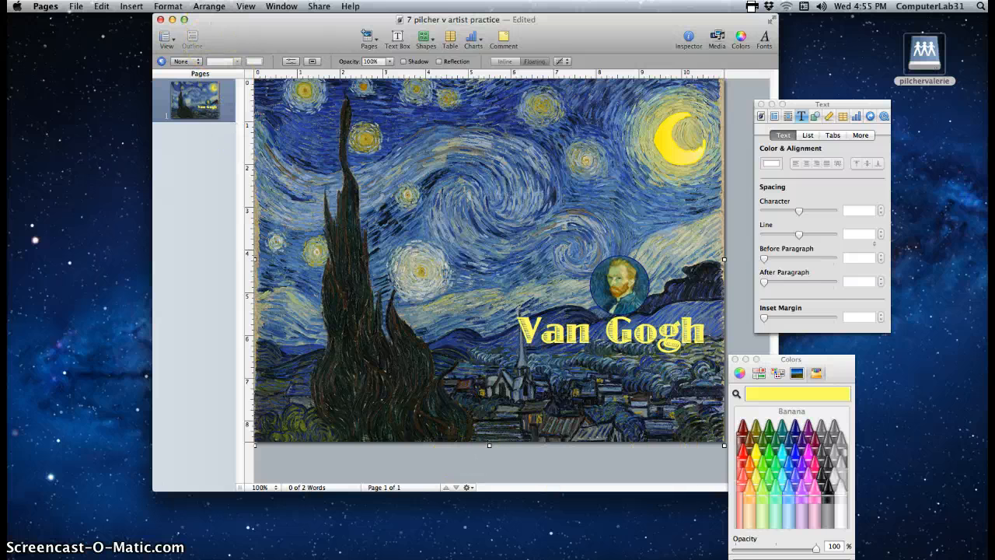
Lock the Starry Night painting, confirm it won't move, then lock the crescent moon
click(209, 6)
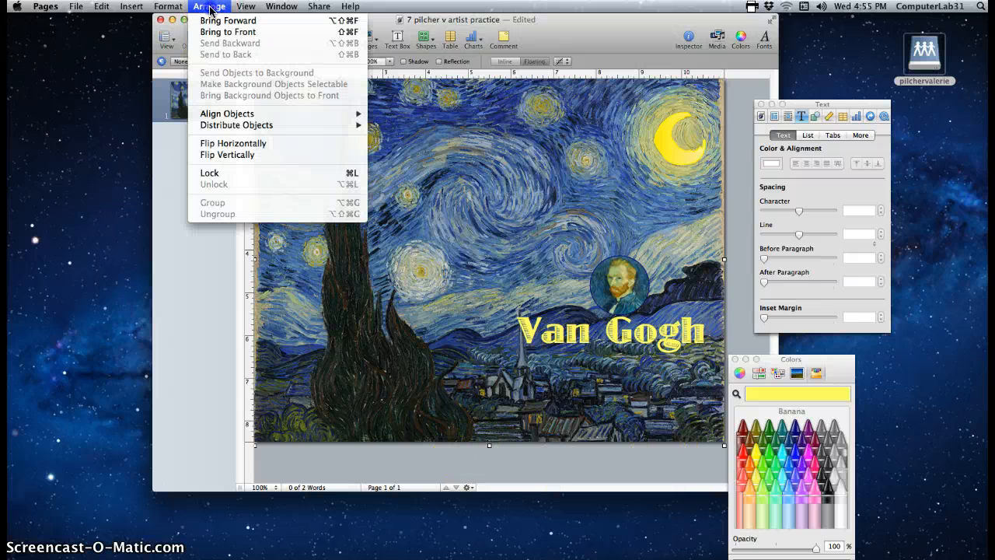
click(229, 172)
drag(441, 172, 410, 166)
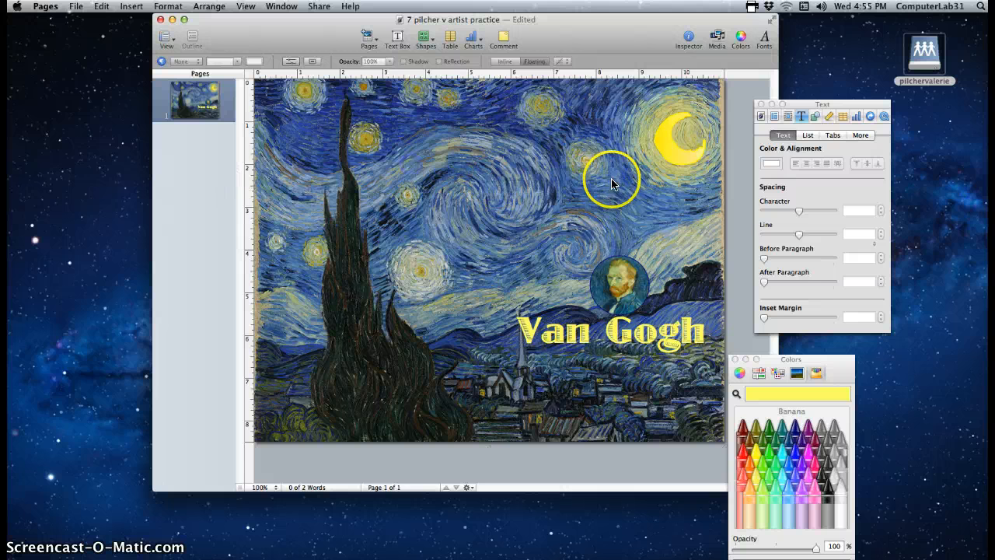
drag(612, 179, 486, 178)
drag(566, 178, 468, 181)
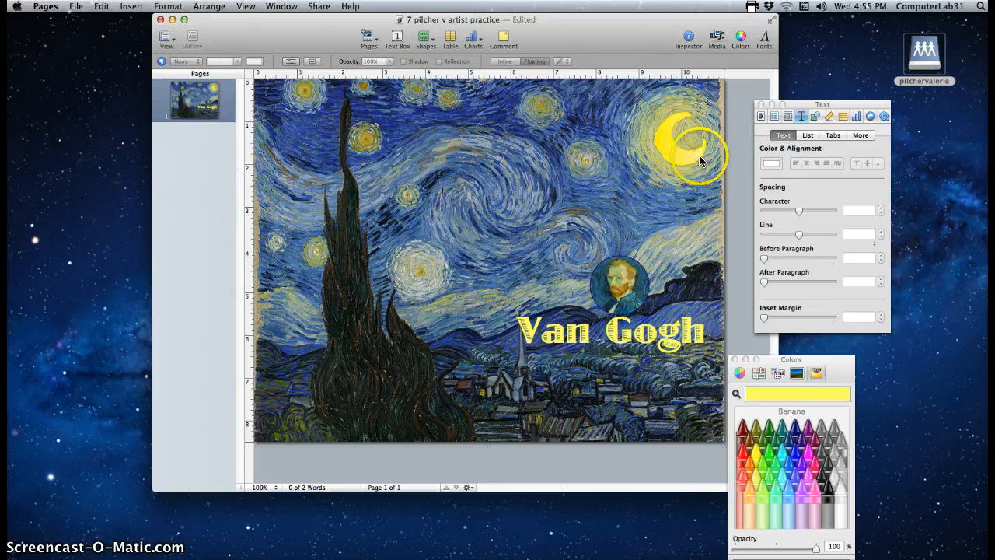
click(677, 157)
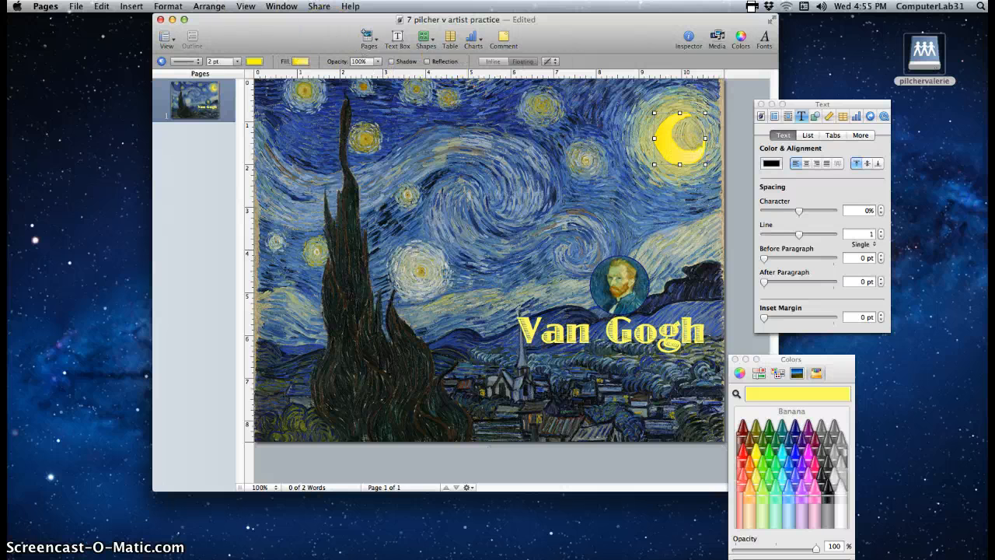
click(209, 6)
click(230, 174)
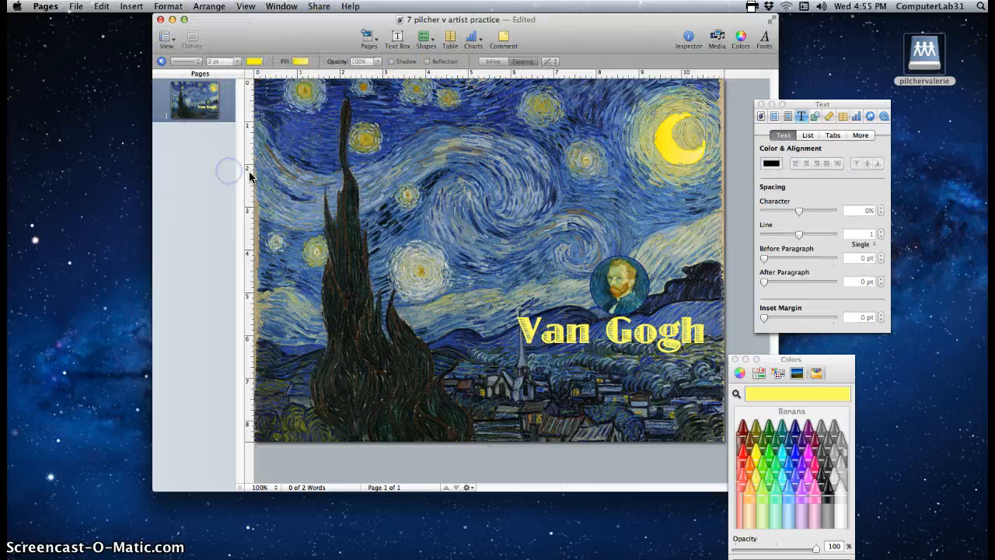
Move the portrait circle left beside the cypress, with the yellow Van Gogh title just beneath it
drag(606, 285, 628, 284)
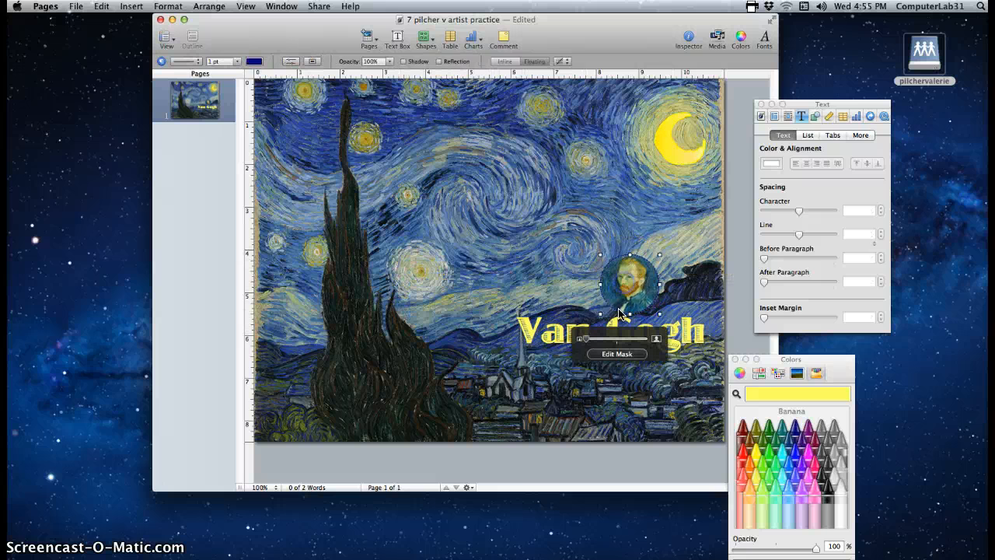
drag(556, 311, 574, 325)
click(683, 103)
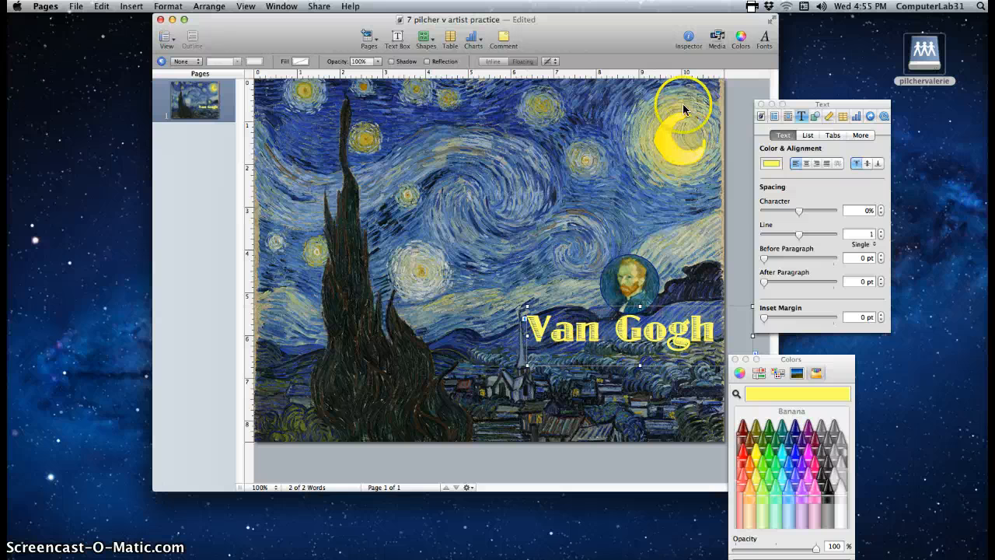
drag(628, 278, 416, 274)
click(622, 325)
drag(555, 321, 444, 316)
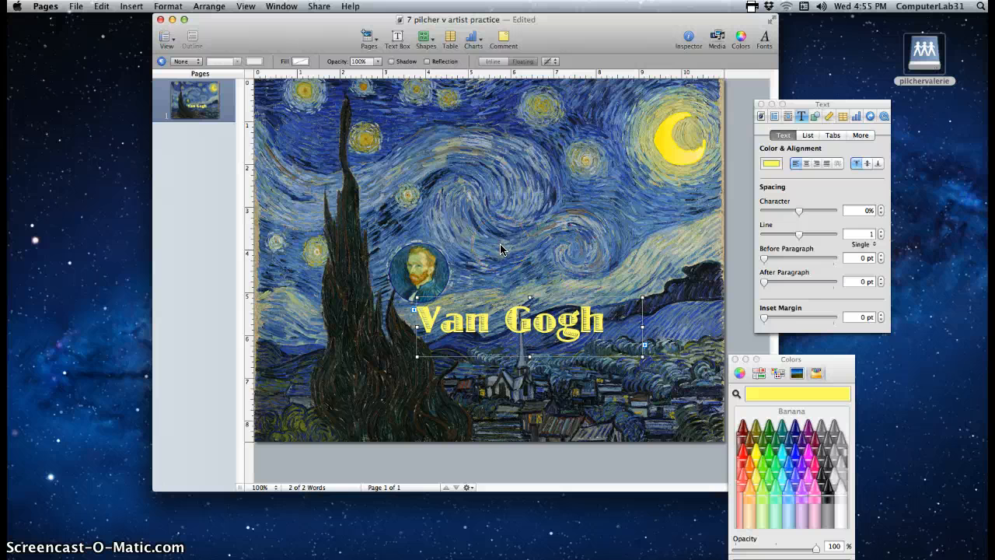
Save a version of the Van Gogh document, then quit Pages, accepting the version-storage warning
click(77, 7)
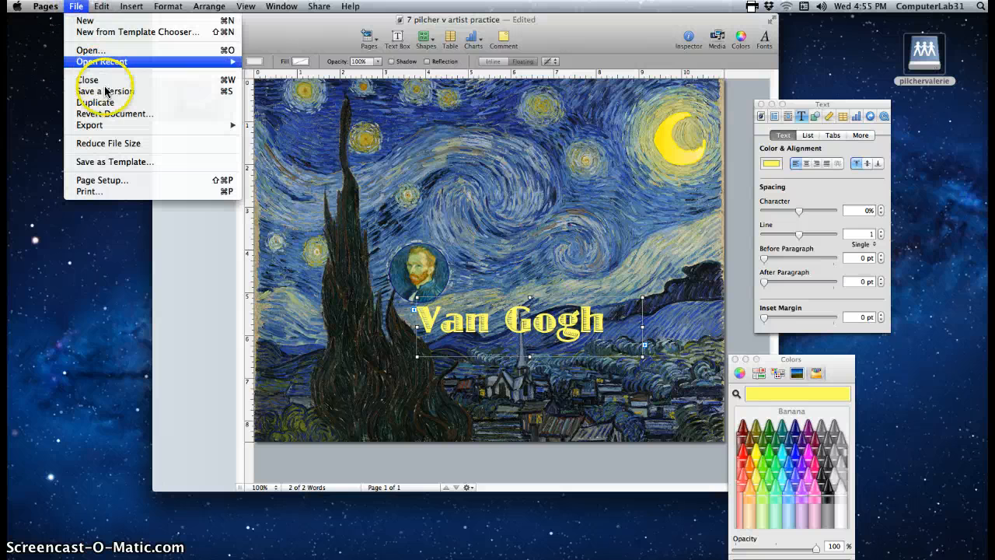
click(109, 92)
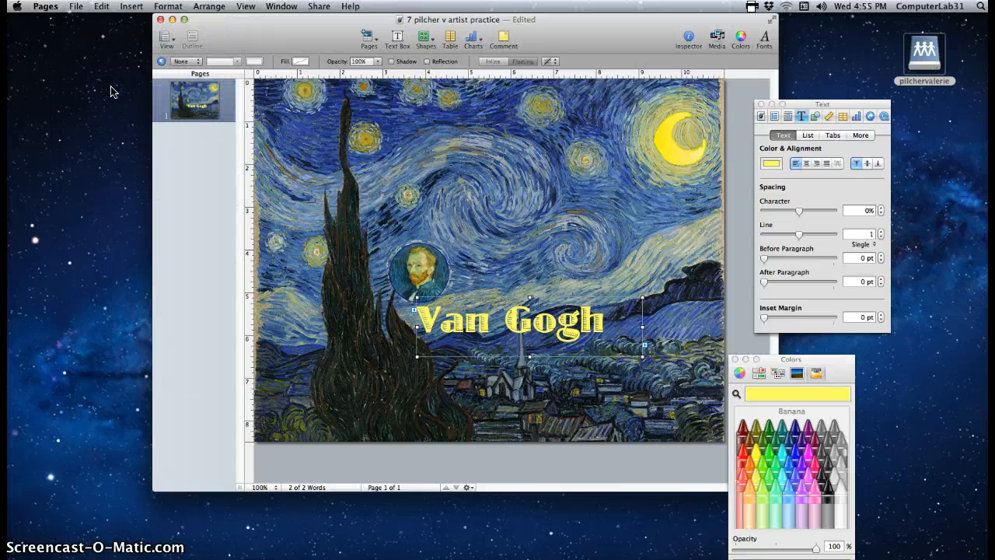
click(46, 8)
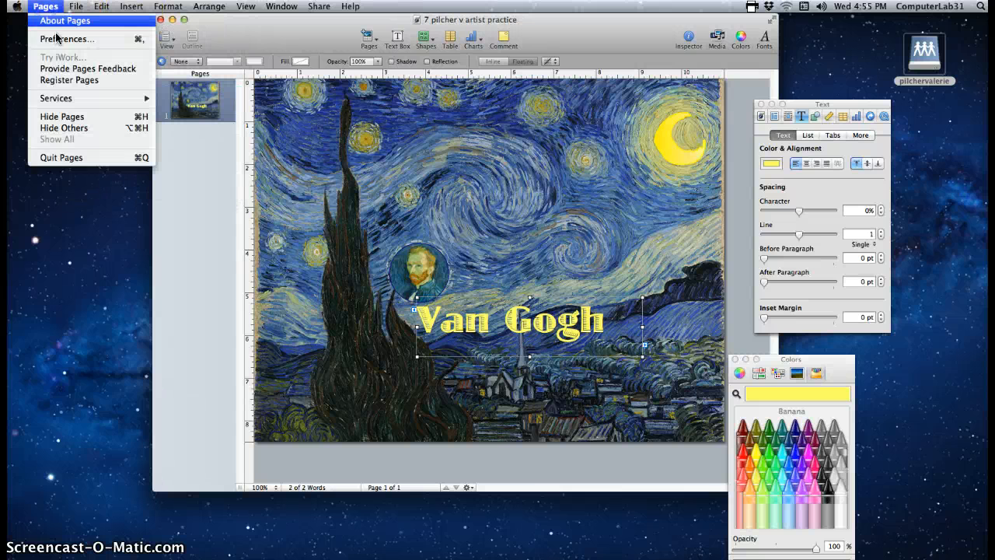
click(86, 159)
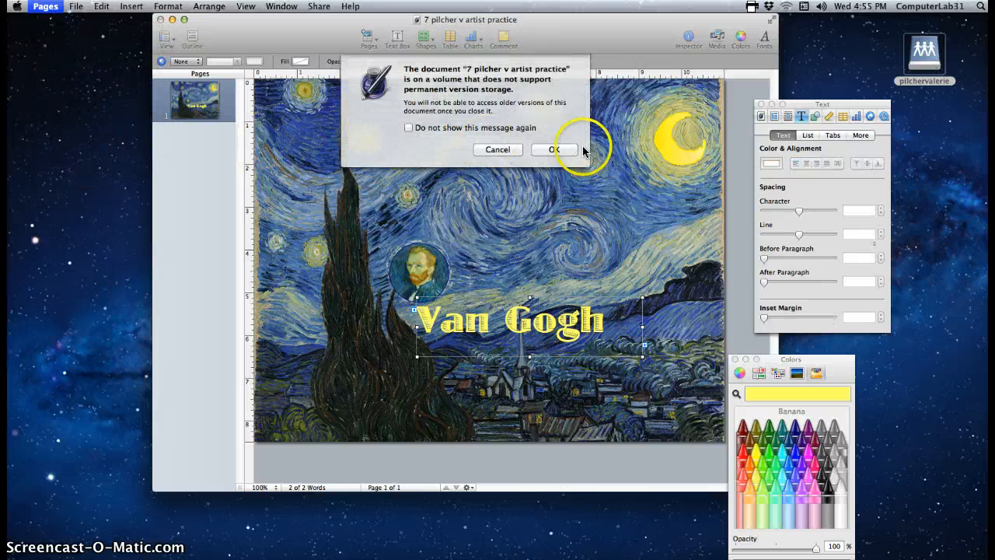
click(560, 147)
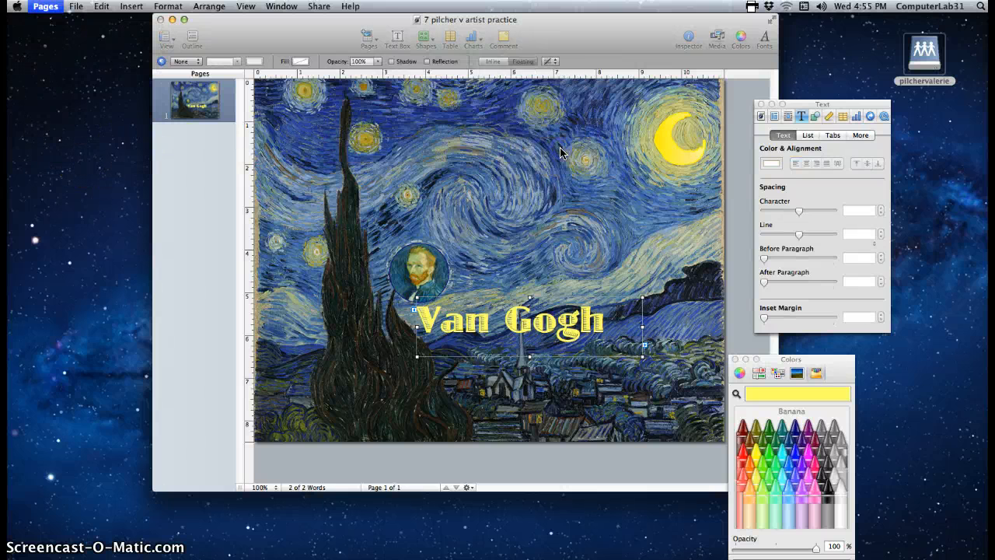
drag(922, 50, 958, 548)
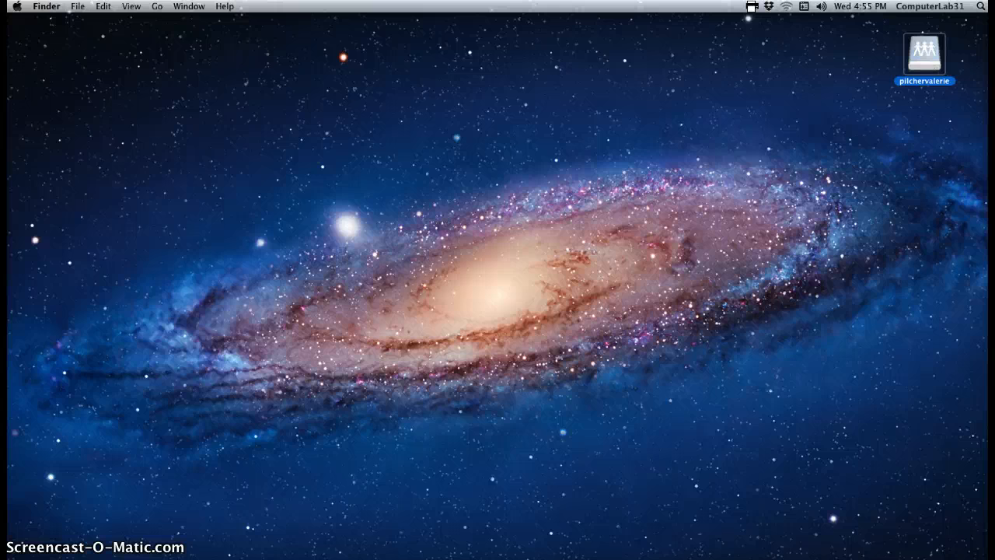